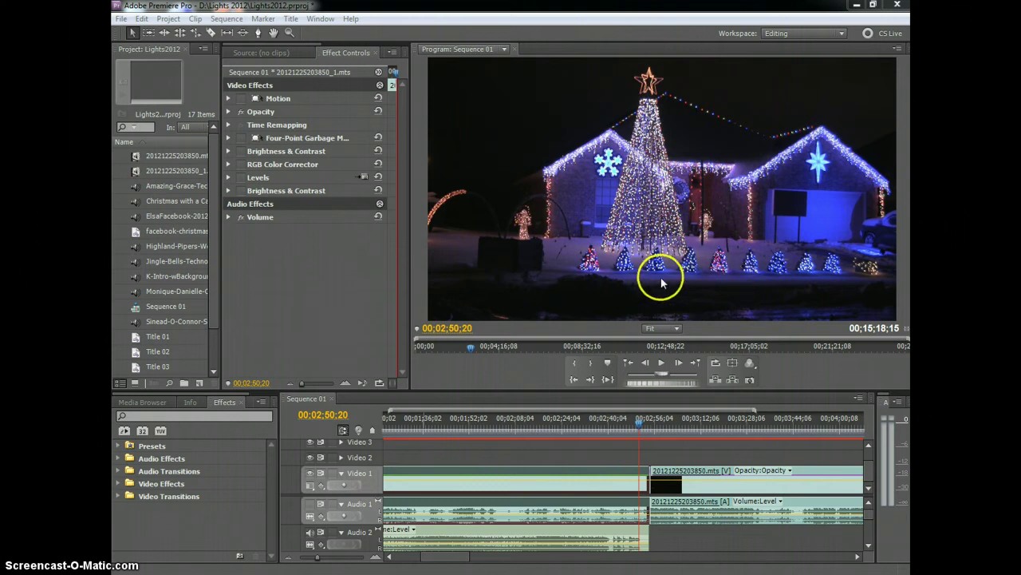
- Enable the Motion effect on the selected clip, comparing the picture with its rotation off and on
left_click(228, 99)
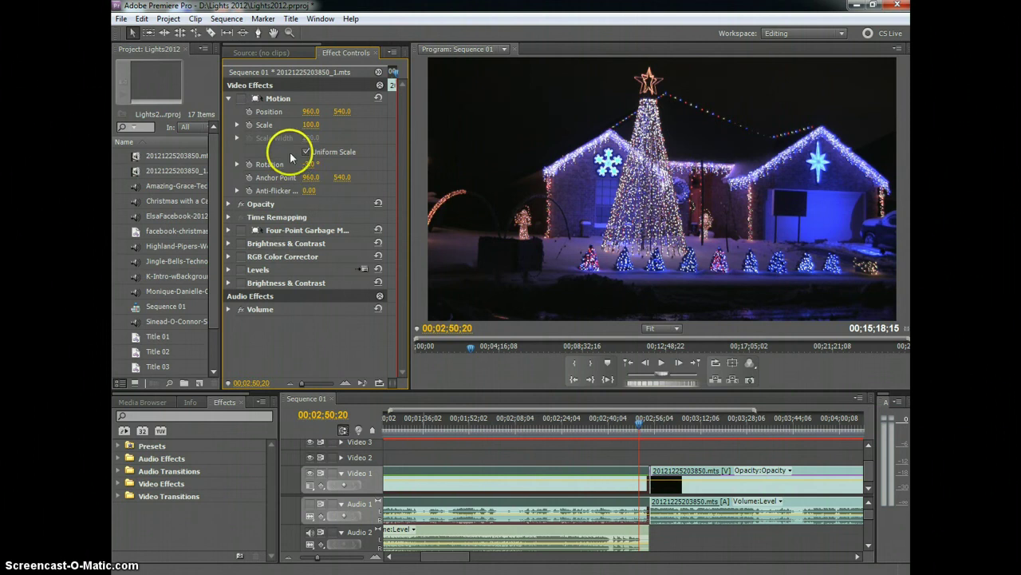
left_click(241, 98)
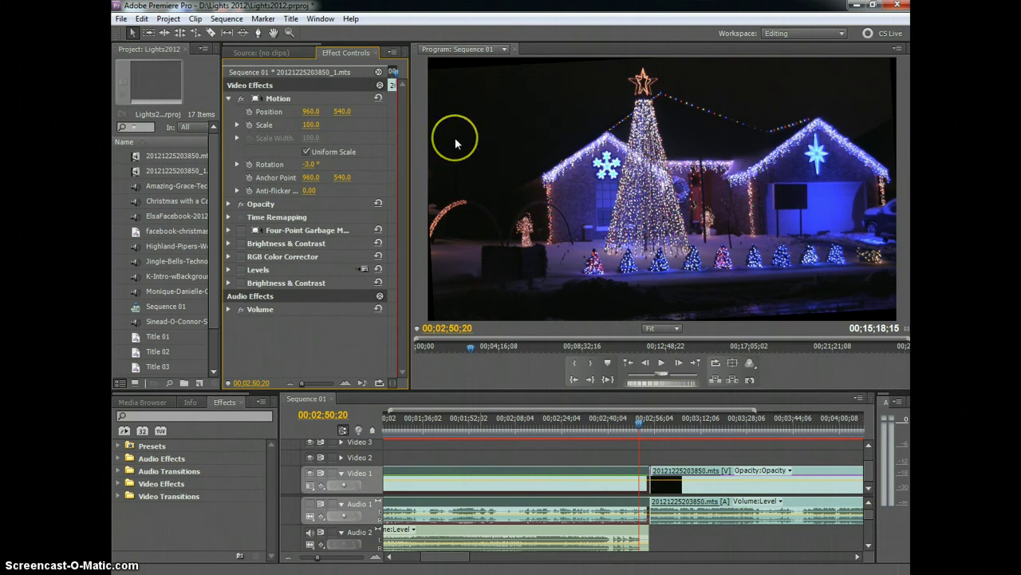
left_click(241, 99)
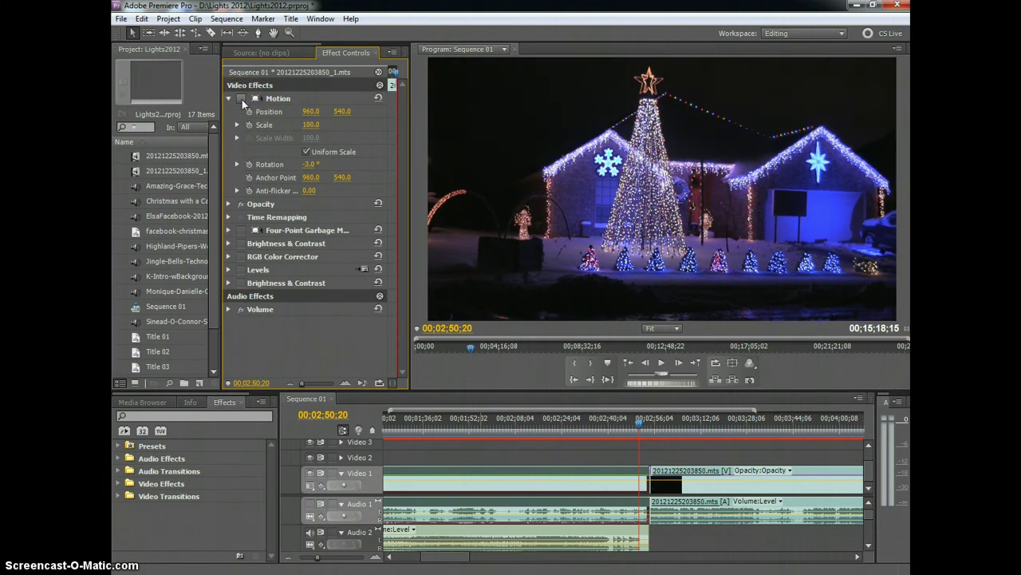
left_click(242, 99)
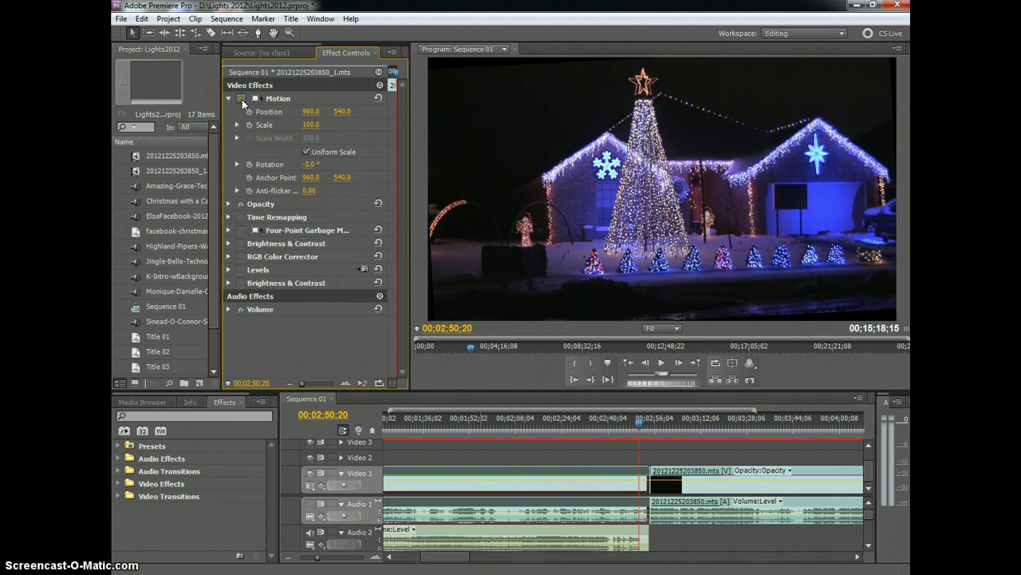
left_click(242, 99)
left_click(229, 99)
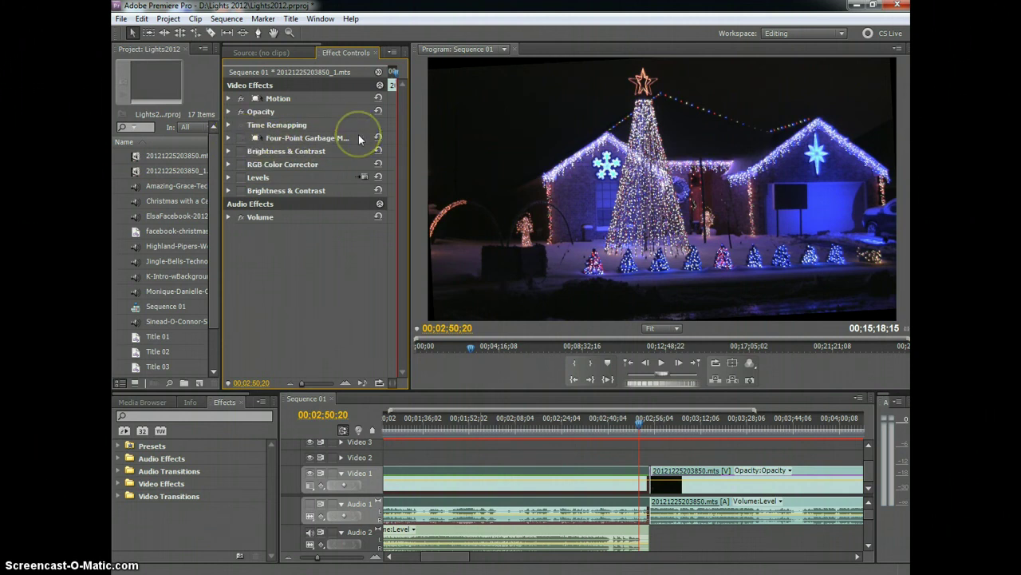
- Enable the Four-Point Garbage Matte effect and display its corner handles, comparing the frame edges with and without the mask
left_click(240, 138)
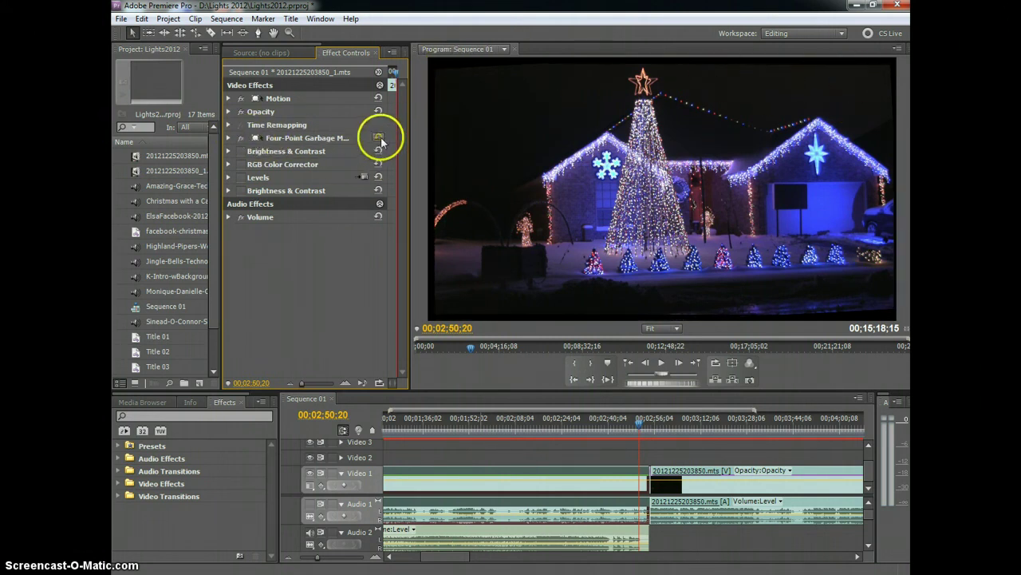
left_click(260, 140)
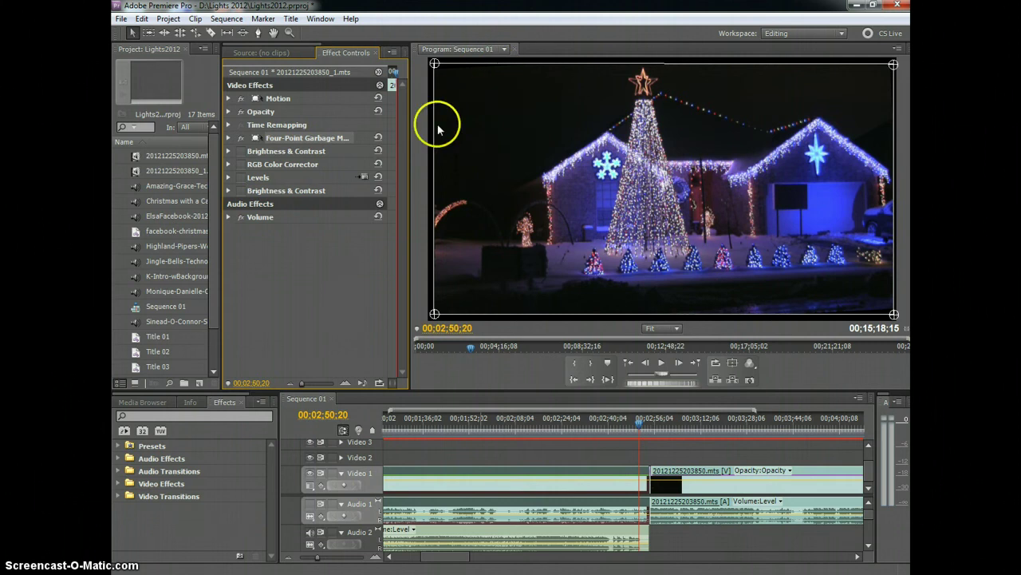
left_click(241, 138)
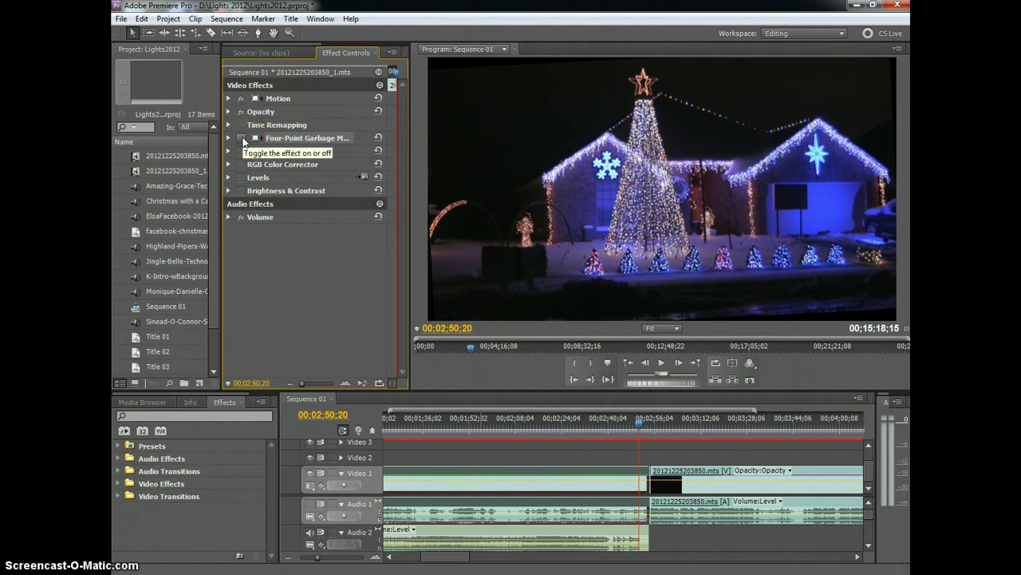
left_click(247, 165)
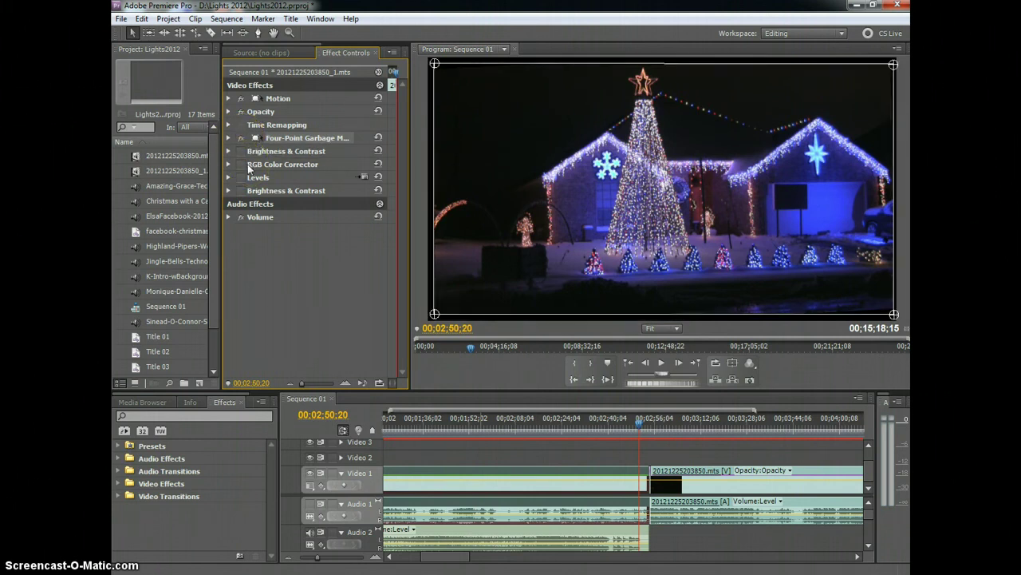
- Look through the Color Correction category of the video effects, from Brightness & Contrast down to Video Limiter
left_click(265, 152)
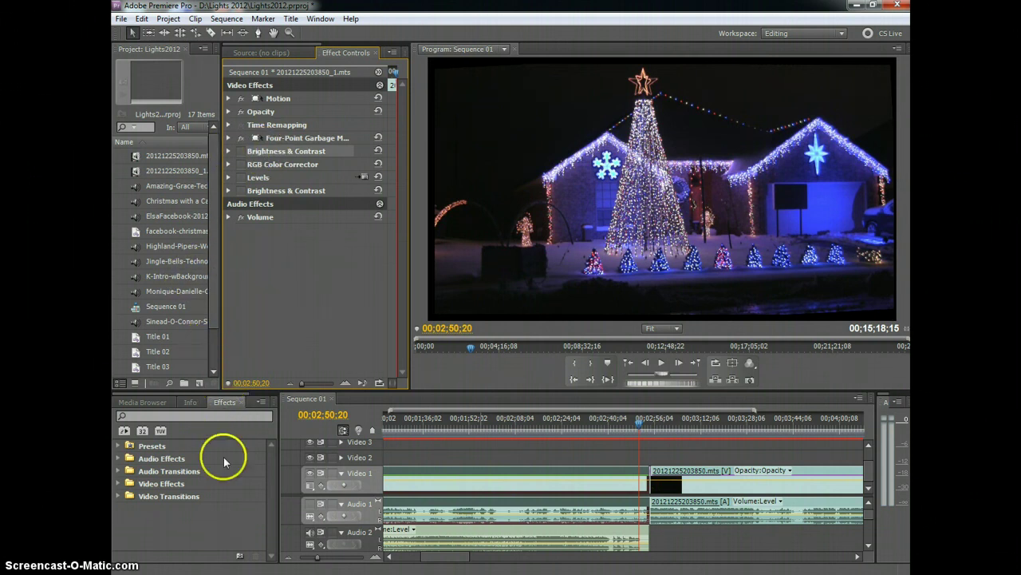
left_click(118, 495)
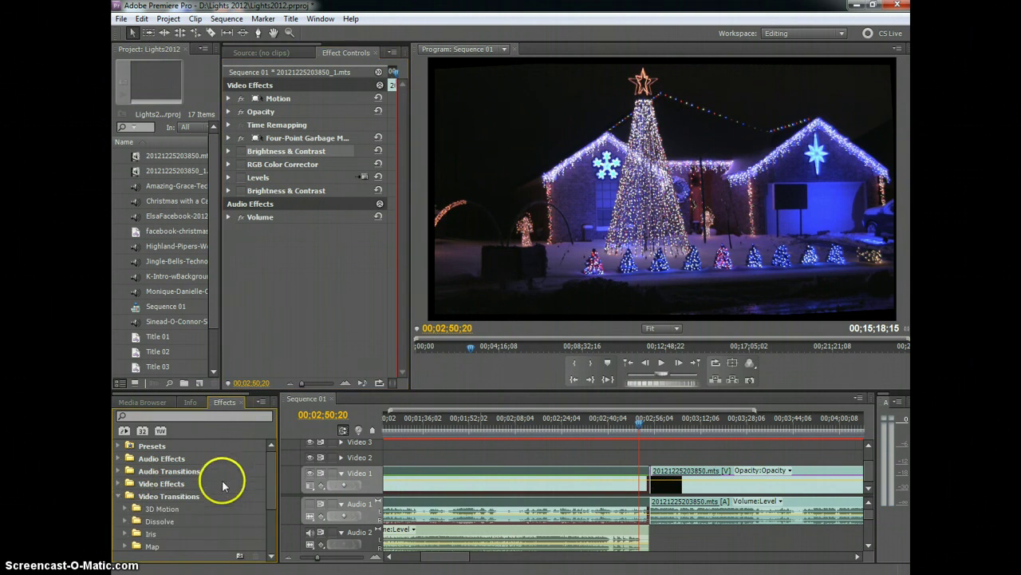
left_click_drag(268, 486, 269, 512)
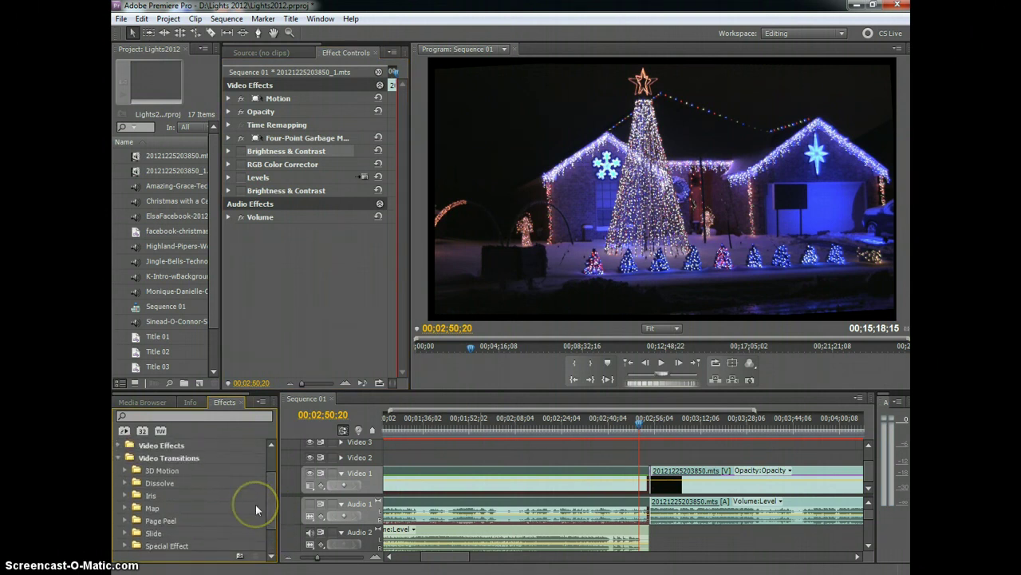
left_click(119, 444)
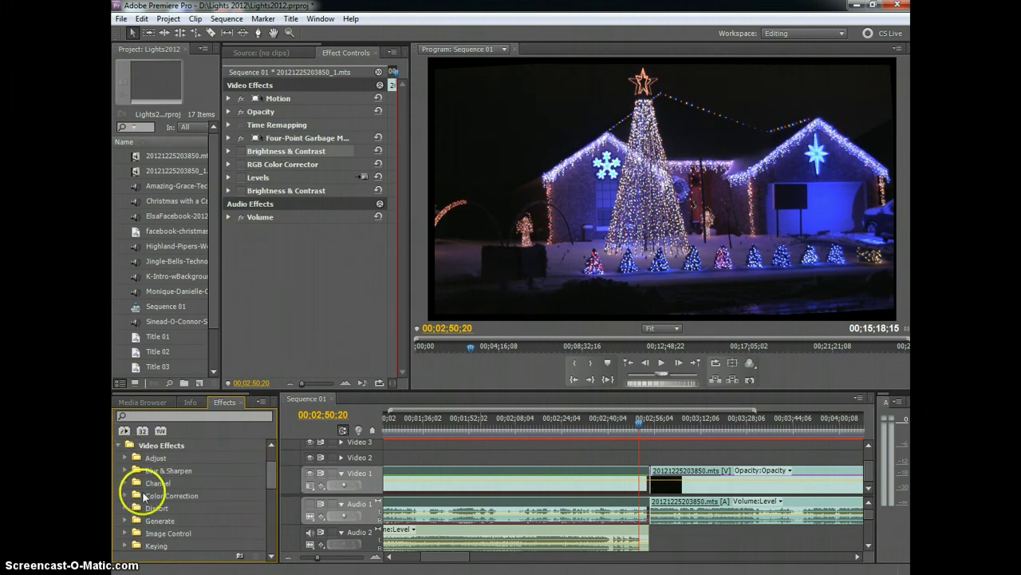
left_click(123, 496)
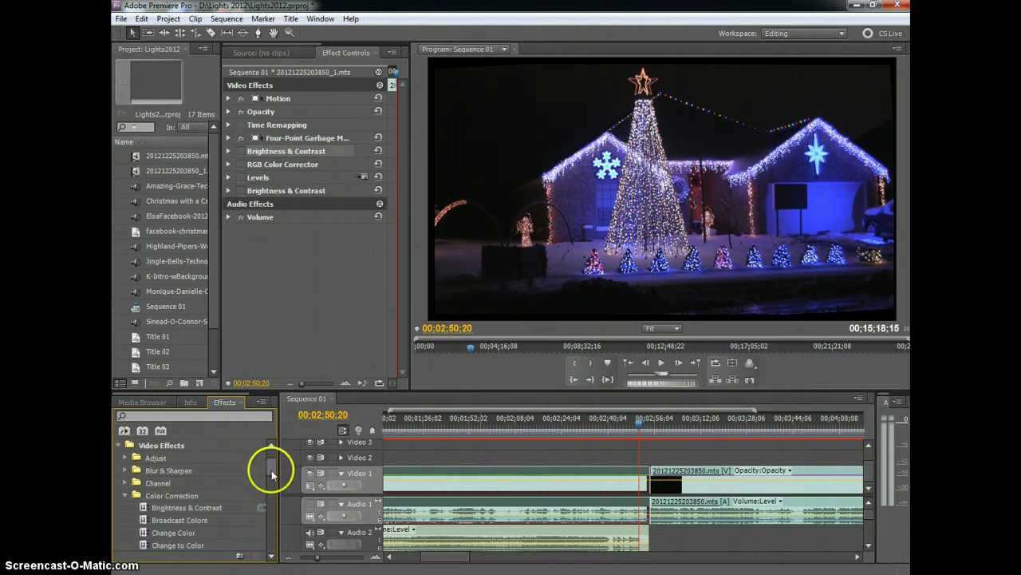
left_click_drag(272, 470, 269, 482)
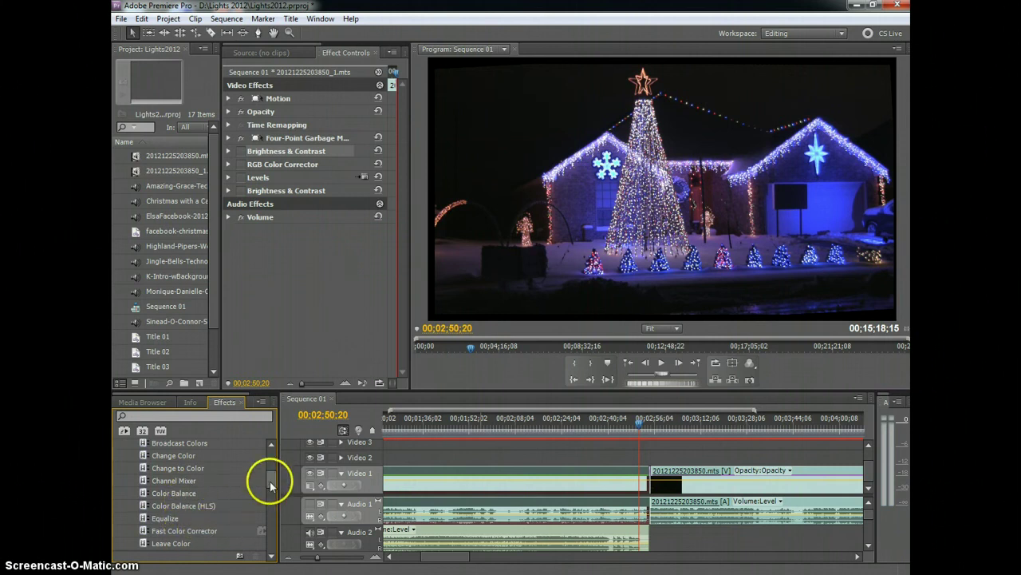
left_click_drag(271, 480, 273, 496)
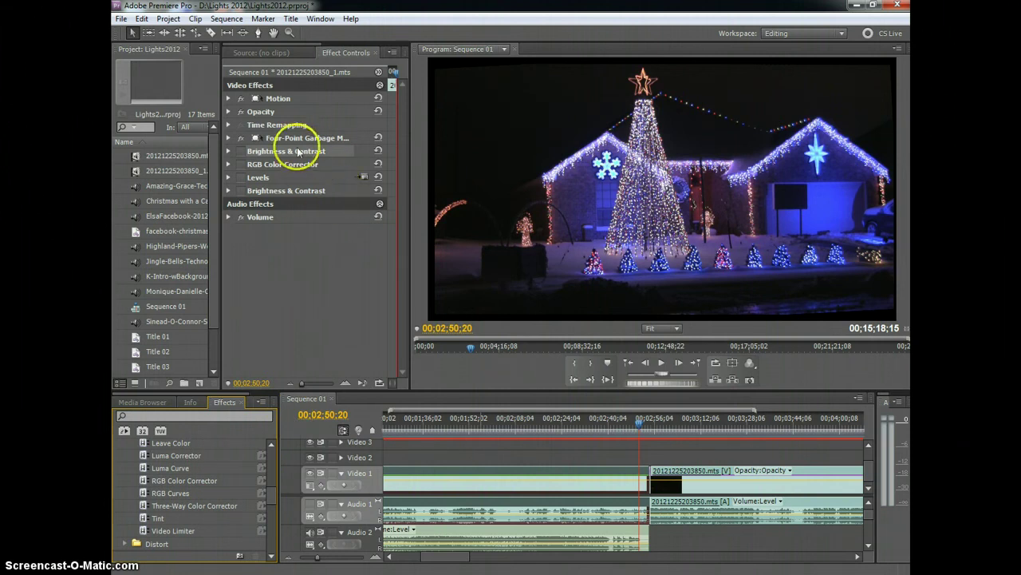
- Enable the first Brightness & Contrast effect, examining its brightness and contrast settings and the picture with and without it
left_click(228, 151)
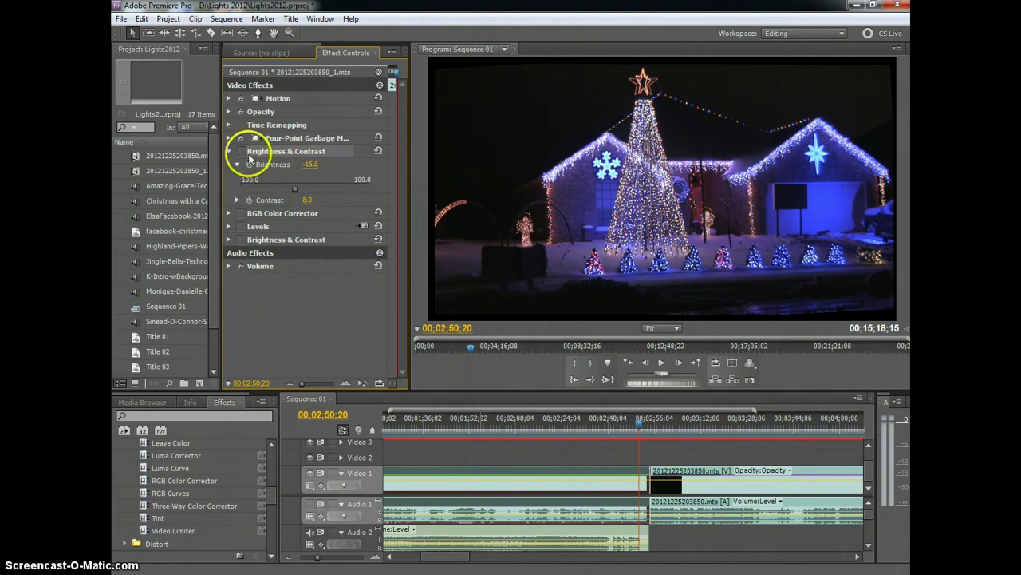
left_click(241, 151)
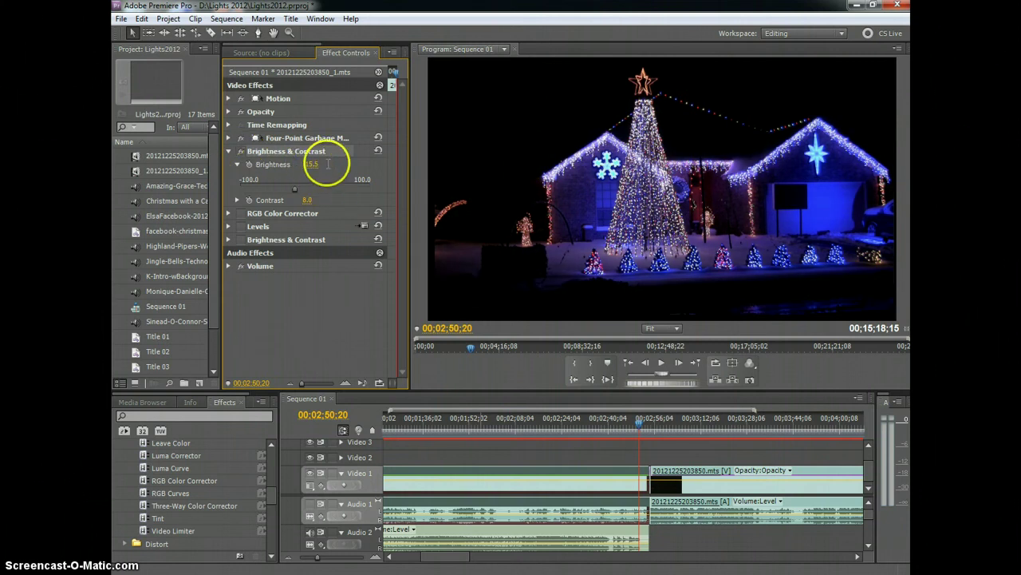
left_click(323, 166)
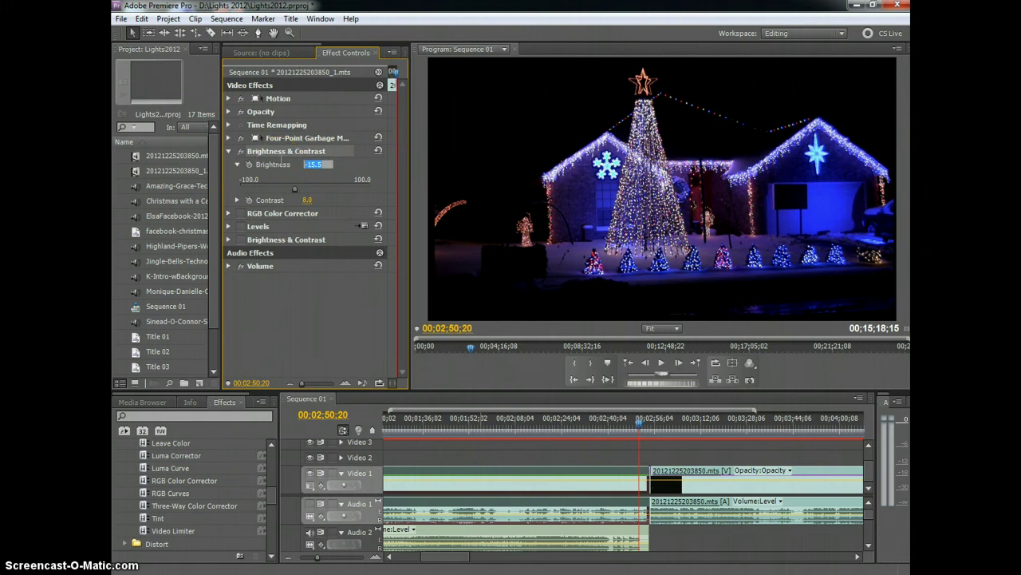
left_click(239, 152)
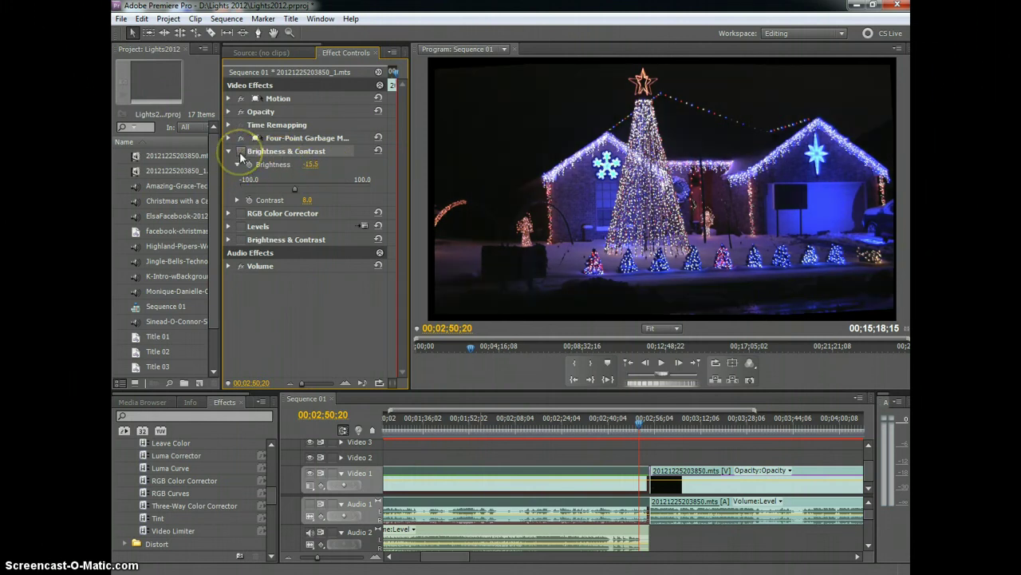
left_click(240, 152)
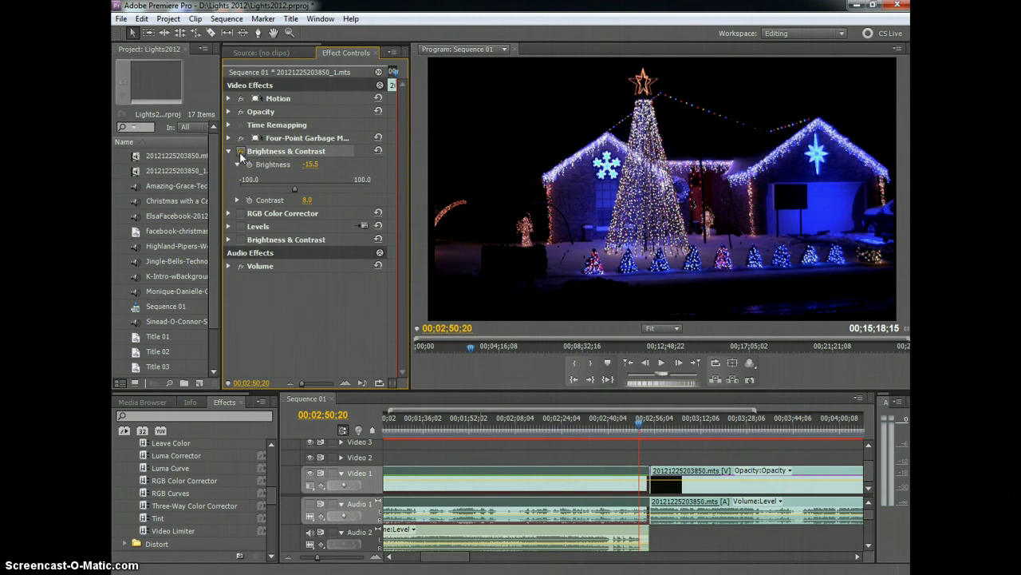
left_click(239, 151)
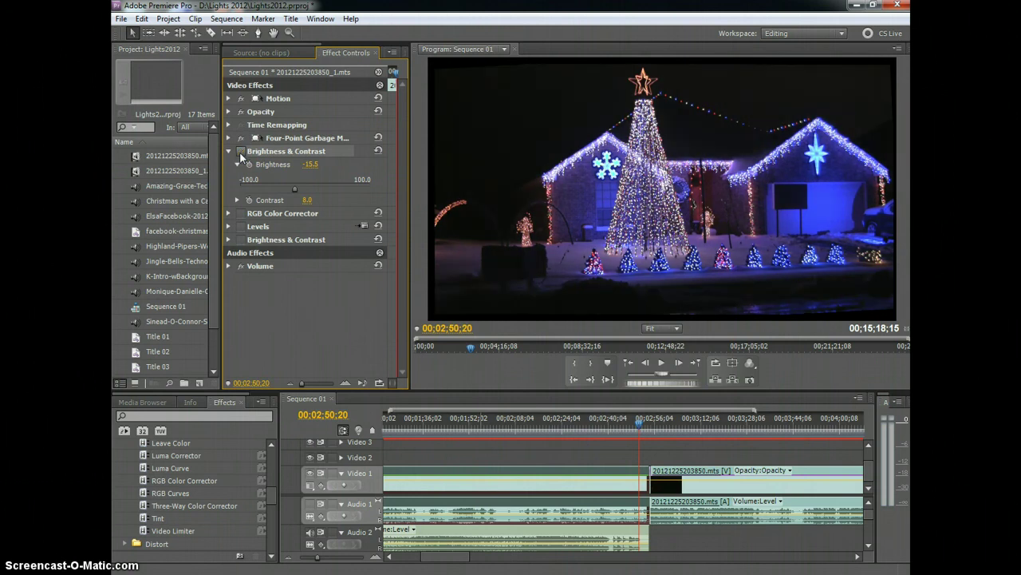
left_click(239, 151)
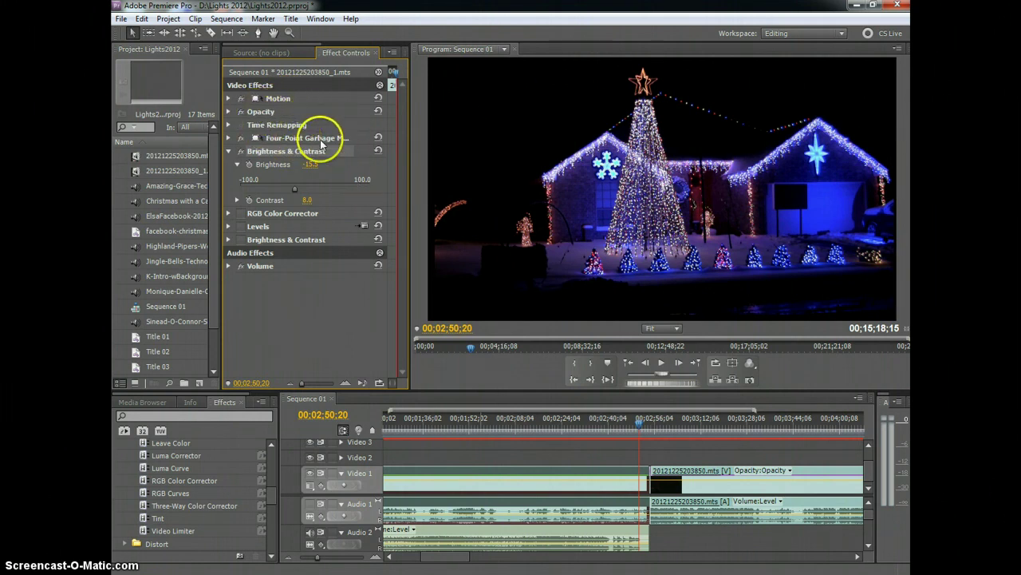
- Compare the dark sky and foreground with the first Brightness & Contrast effect off and on, leaving it enabled with its settings collapsed
left_click(311, 154)
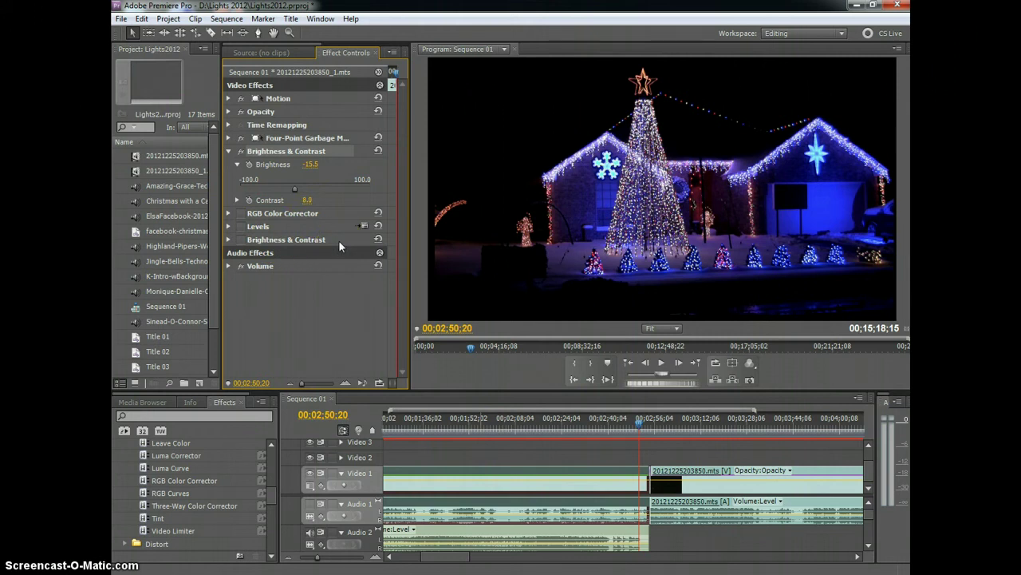
left_click(240, 151)
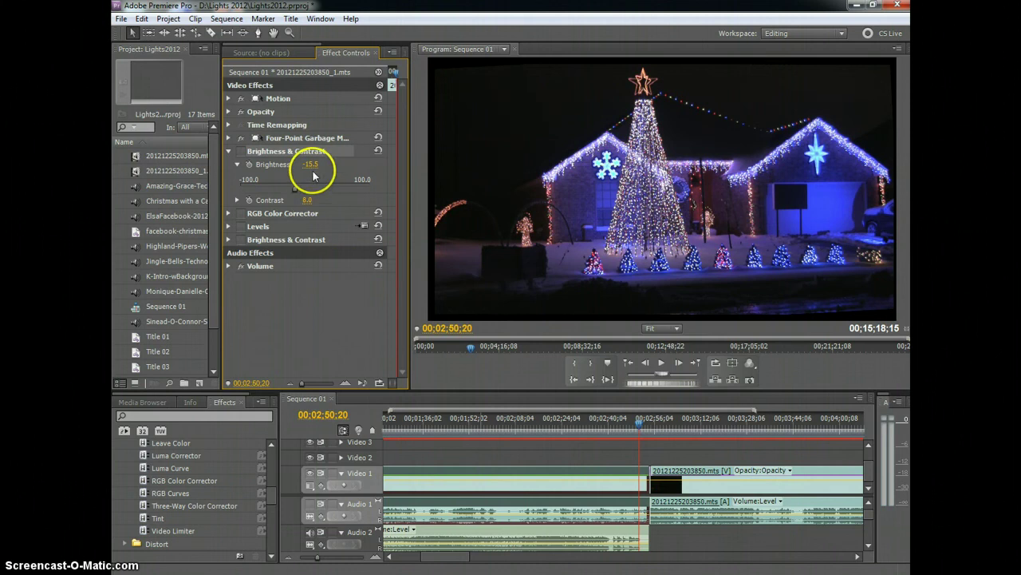
left_click(240, 151)
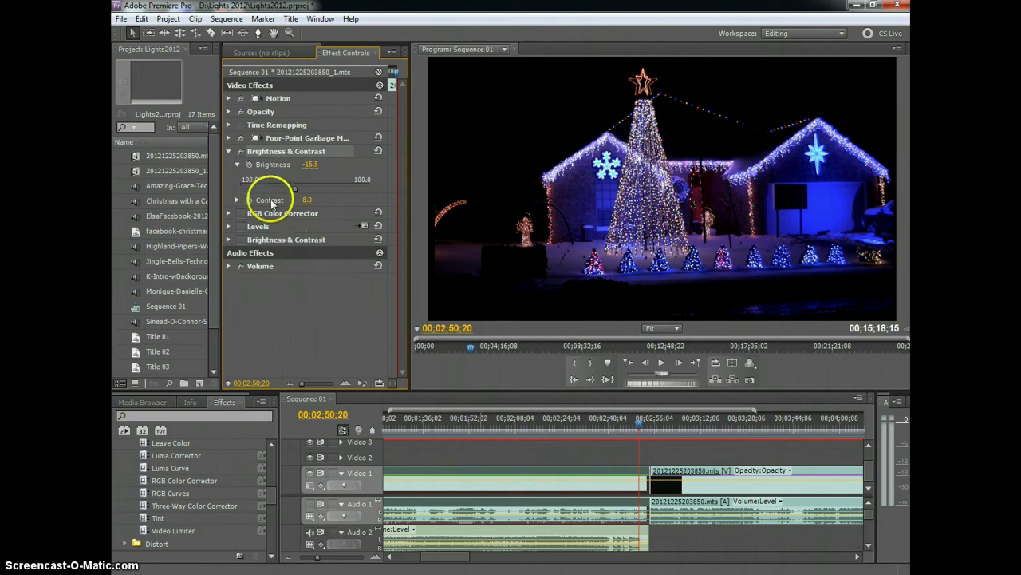
left_click(240, 150)
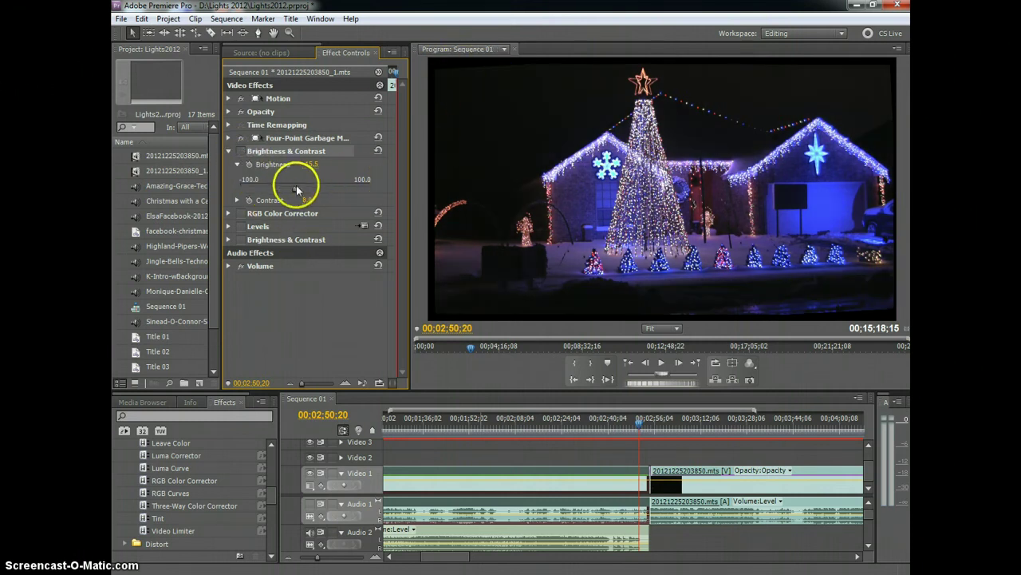
left_click(240, 150)
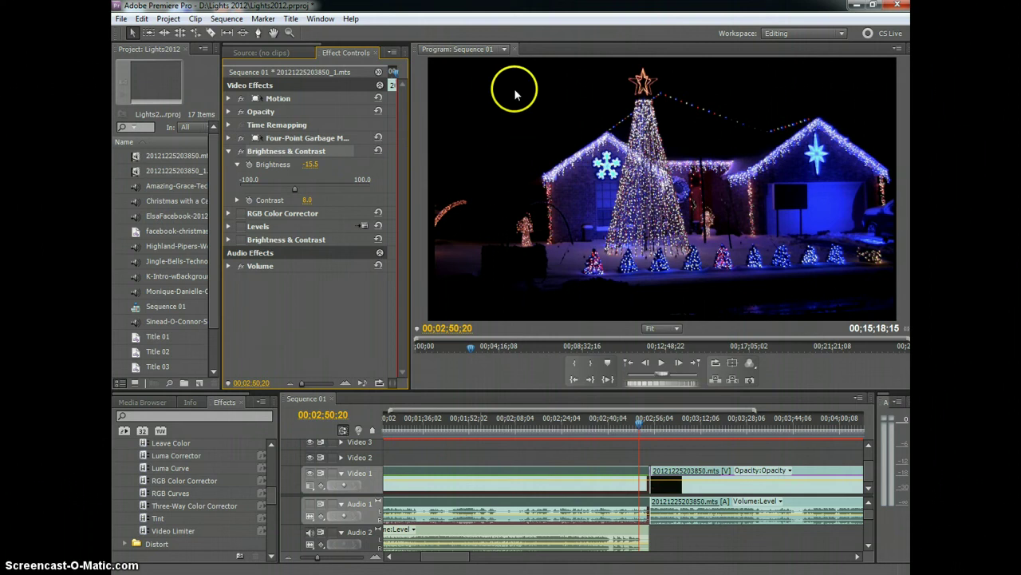
left_click(241, 151)
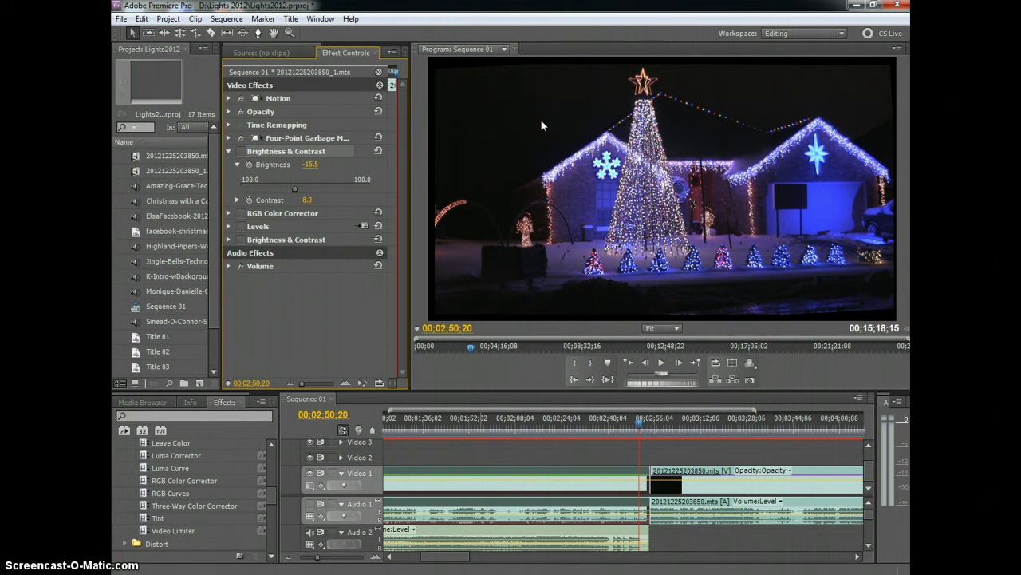
left_click(239, 153)
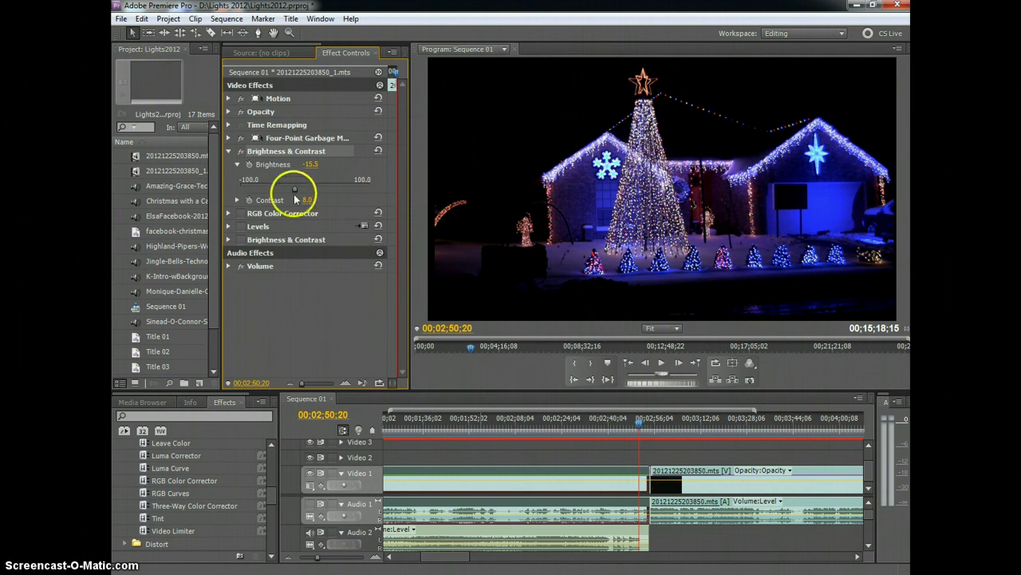
left_click(229, 151)
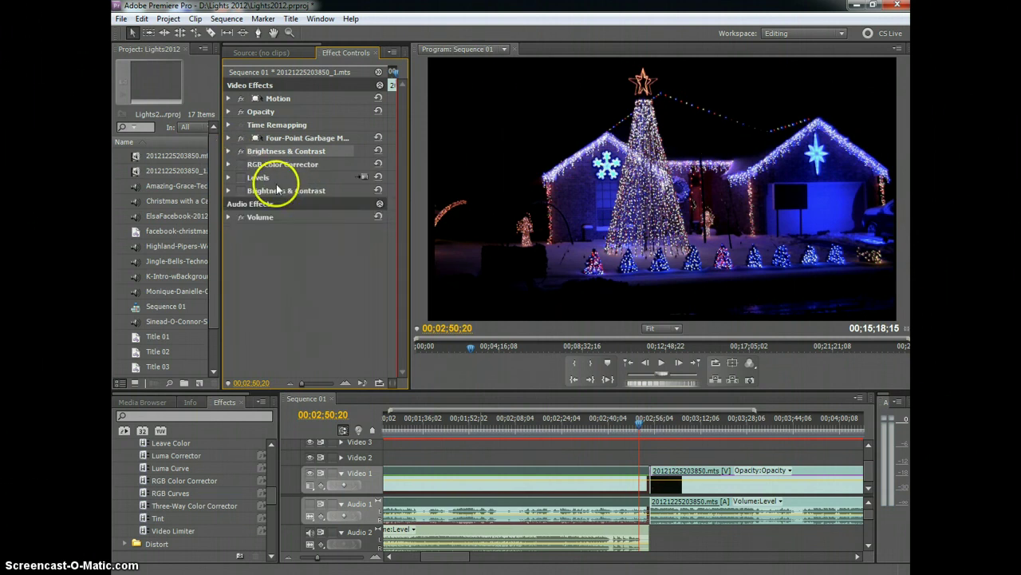
- Expand and enable the RGB Color Corrector effect, comparing the picture's colours with it off and on
left_click(229, 164)
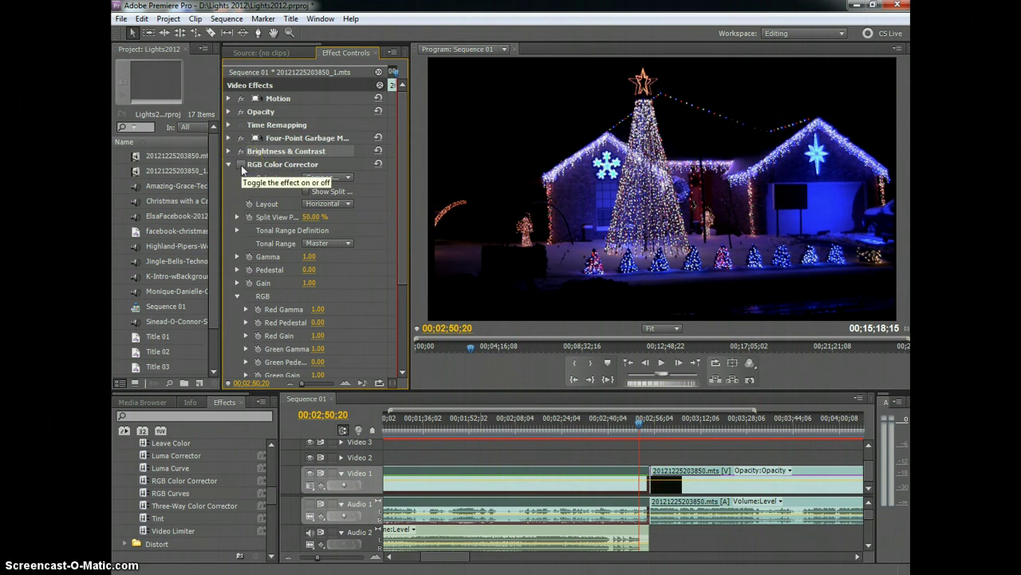
left_click(240, 165)
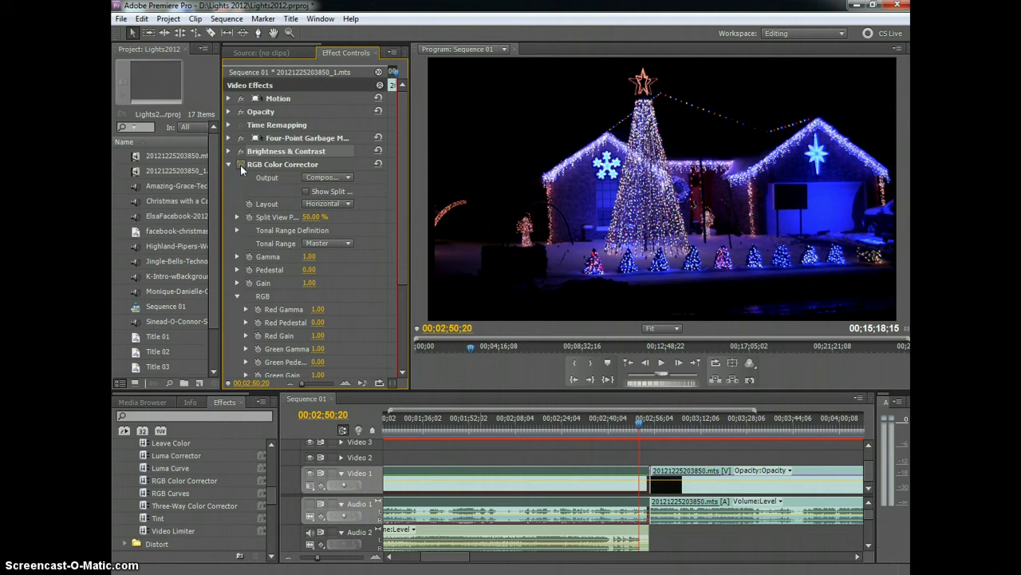
left_click(241, 164)
left_click(240, 164)
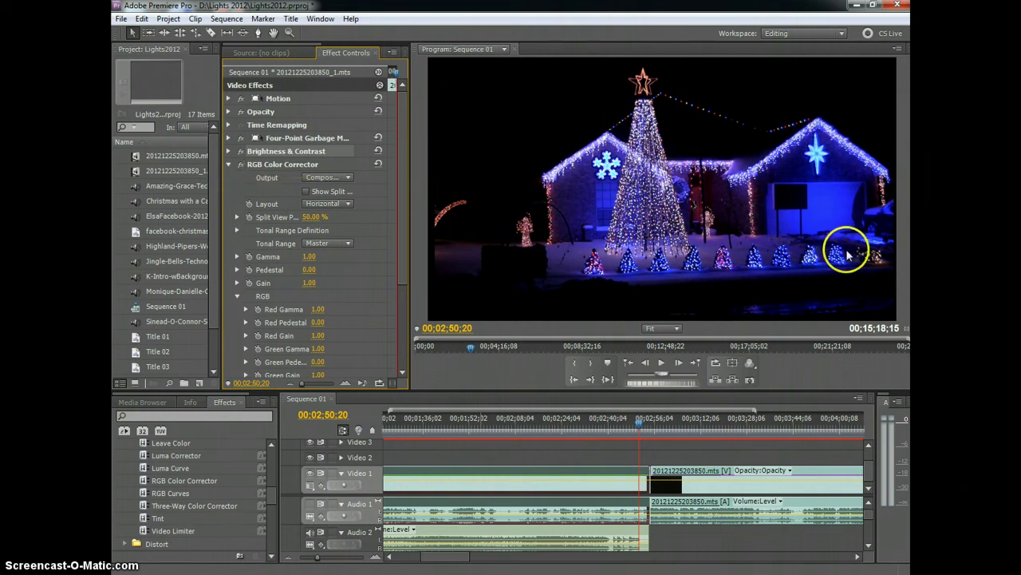
left_click(640, 424)
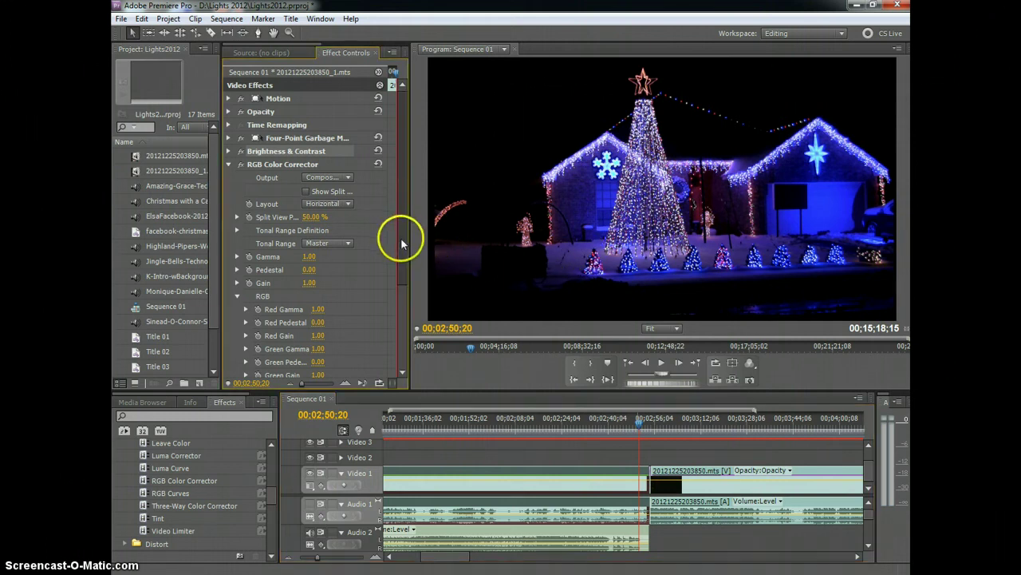
- Try Blue Gain values of 3.72 and 0.77 in the RGB Color Corrector, restore it to 1.20 and collapse the effect
left_click_drag(402, 237, 399, 289)
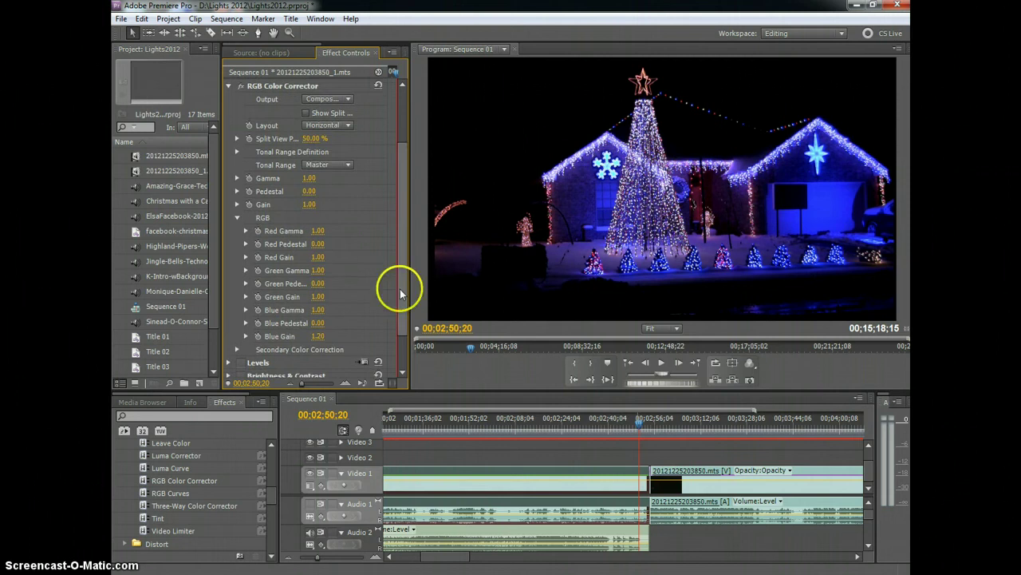
left_click(318, 337)
type("1.2")
key("Return")
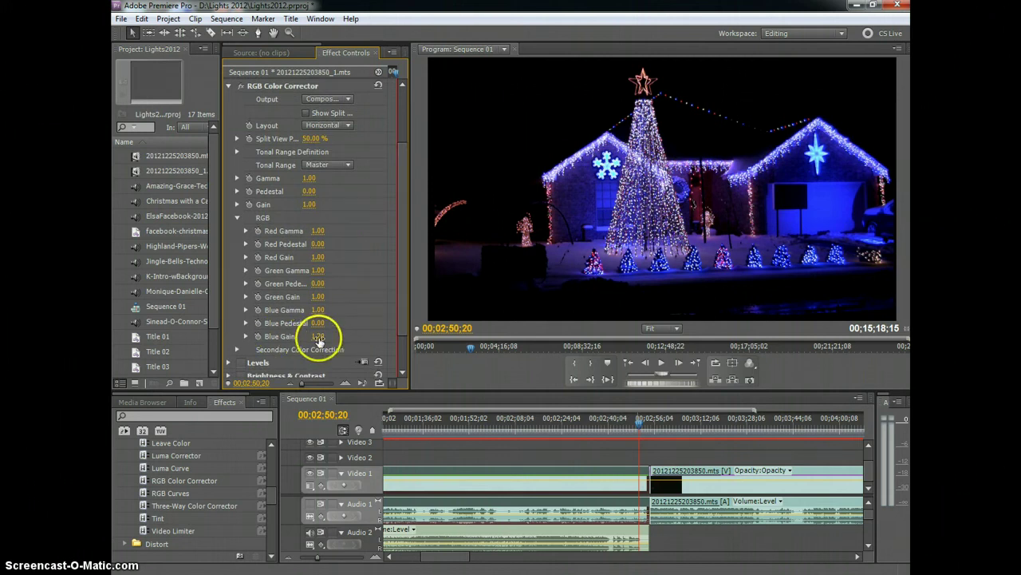
left_click_drag(317, 336, 358, 342)
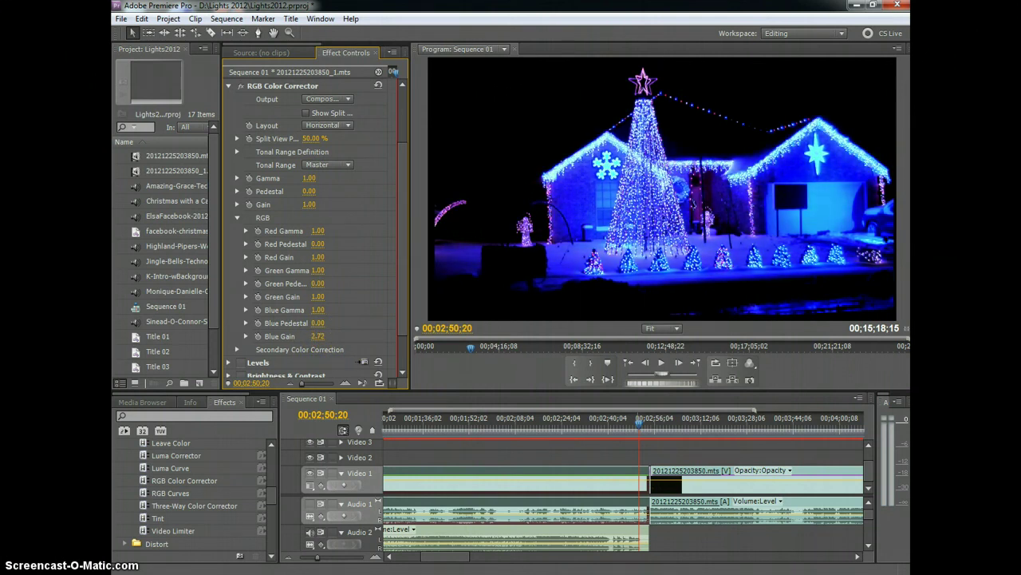
left_click_drag(318, 336, 304, 336)
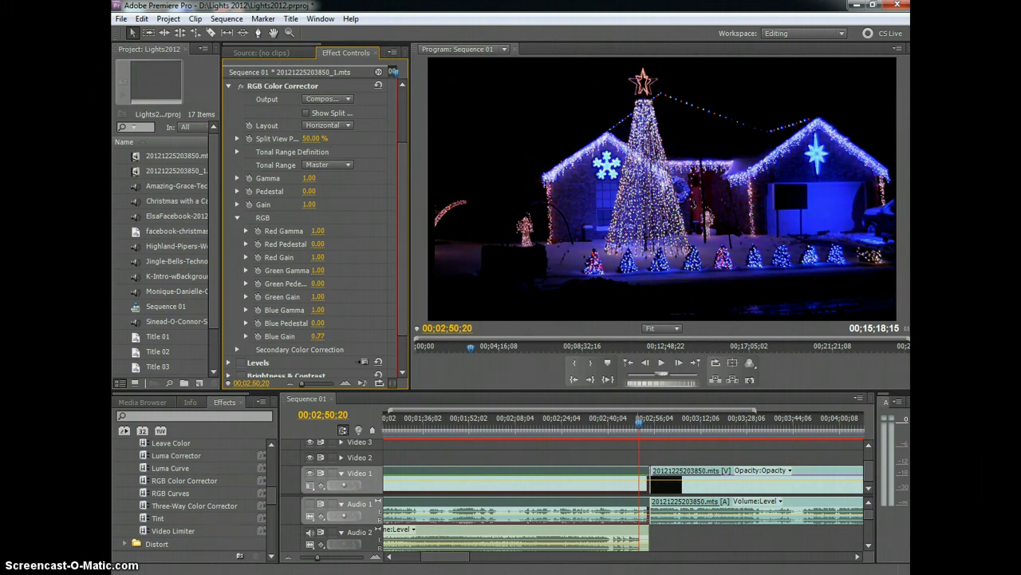
left_click_drag(318, 336, 275, 336)
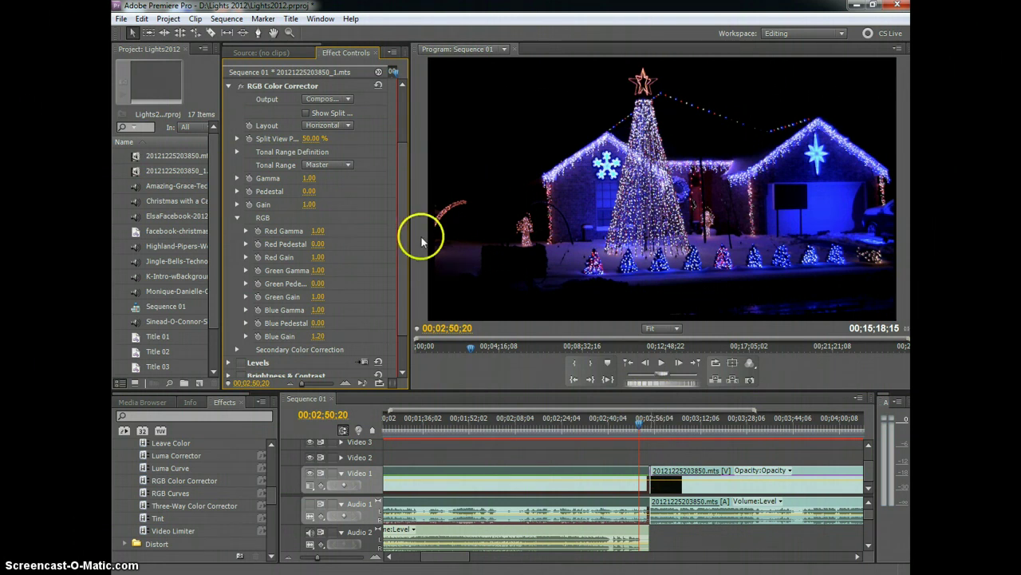
left_click(229, 86)
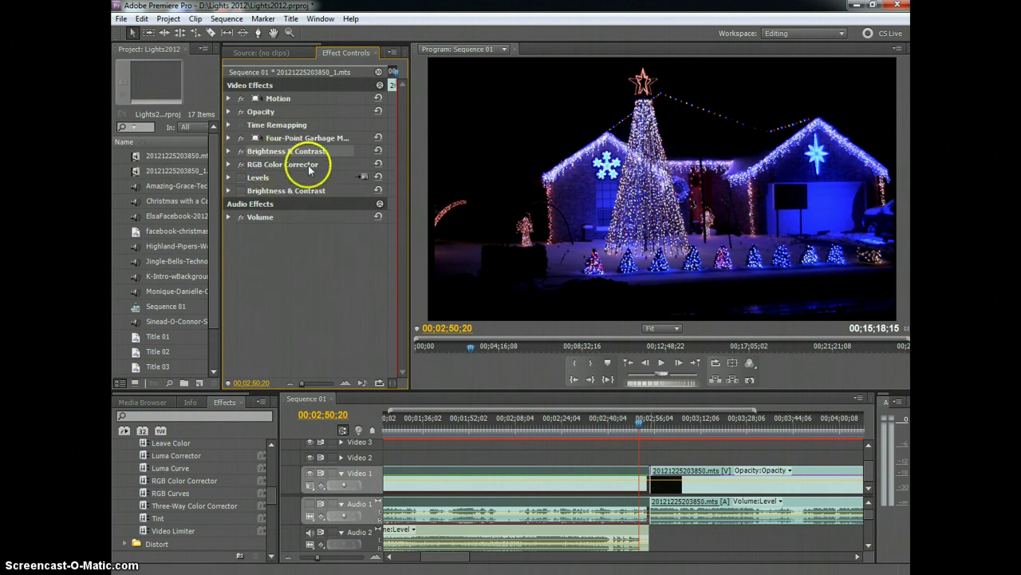
- Expand and enable the Levels effect, comparing the picture with it off and on
left_click(230, 177)
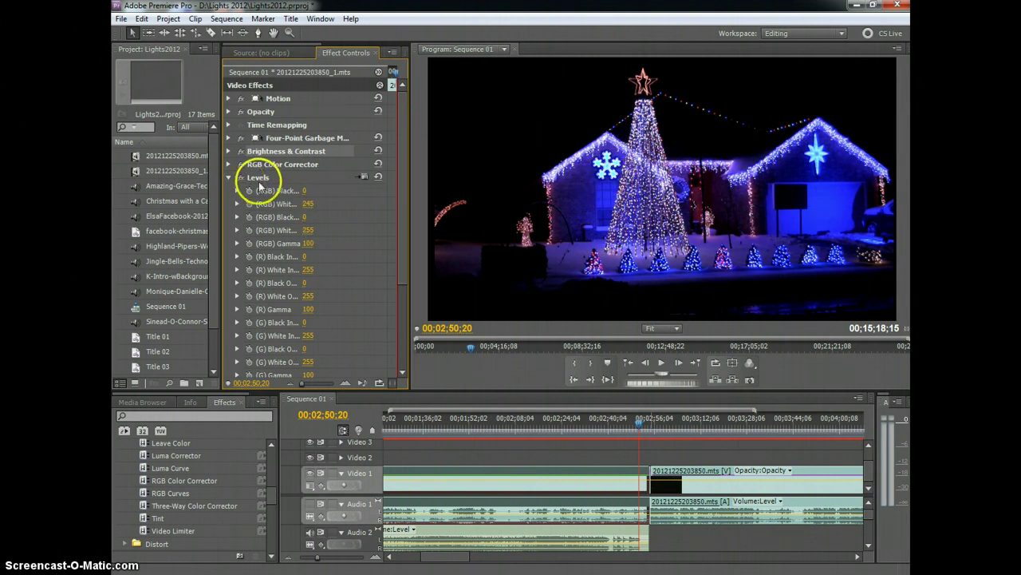
left_click(241, 177)
left_click(241, 177)
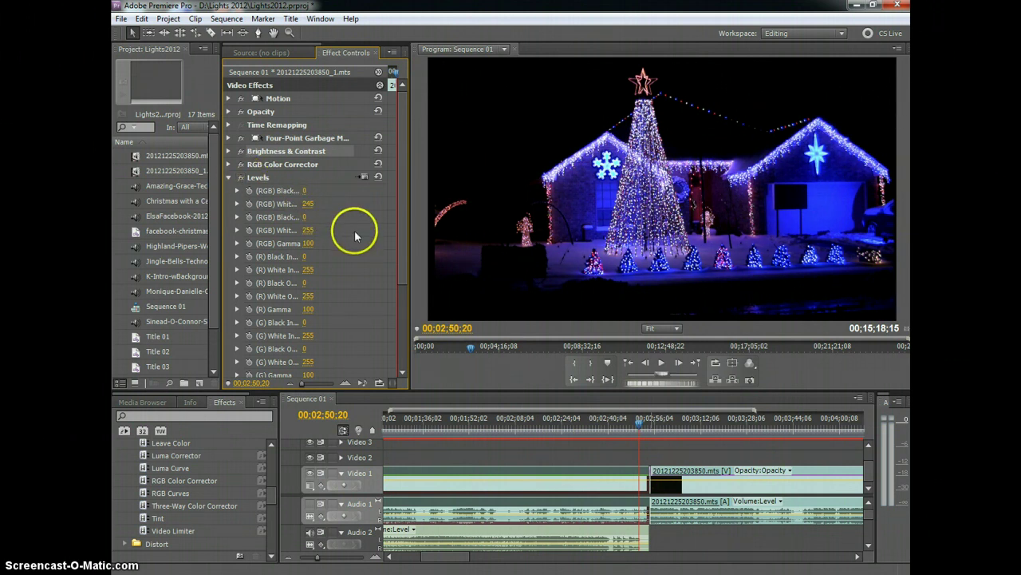
- Try a lower RGB White Input Level in the Levels effect, going down to 112 and back up to 155
mouse_move(308, 206)
left_mouse_down()
mouse_move(378, 212)
mouse_move(289, 206)
left_mouse_up()
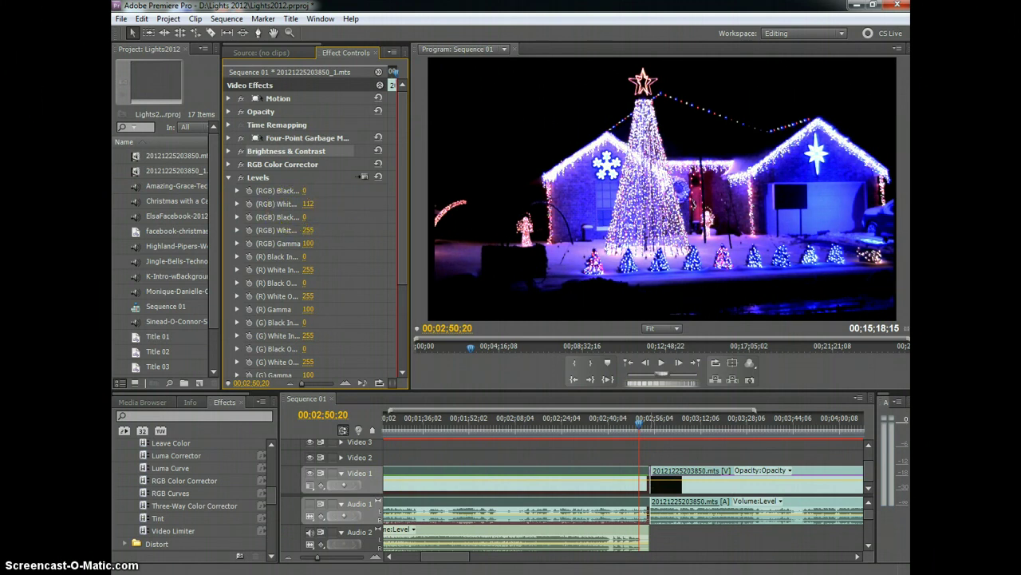
left_click_drag(288, 206, 312, 210)
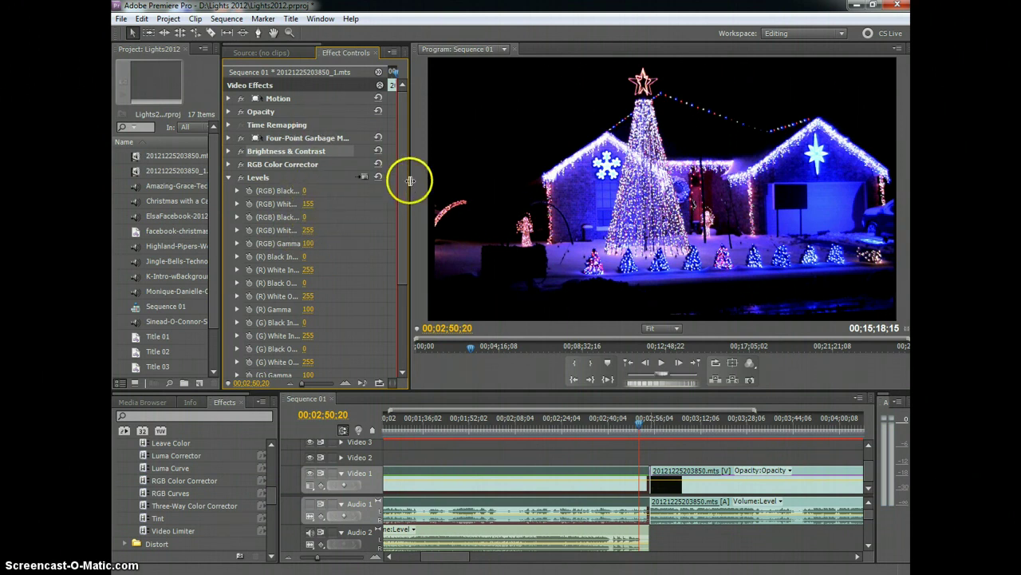
left_click_drag(411, 184, 433, 182)
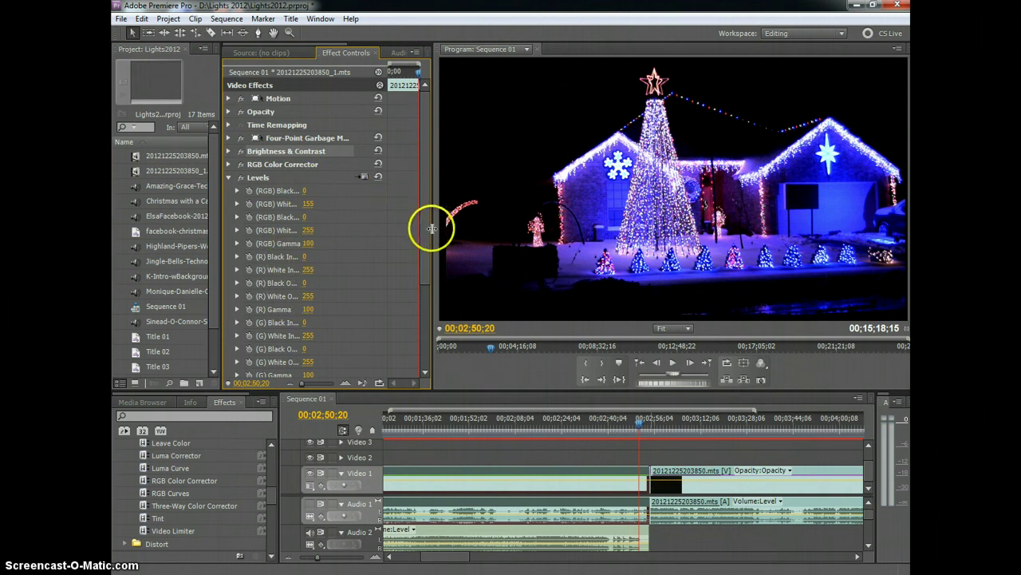
left_click_drag(431, 229, 391, 299)
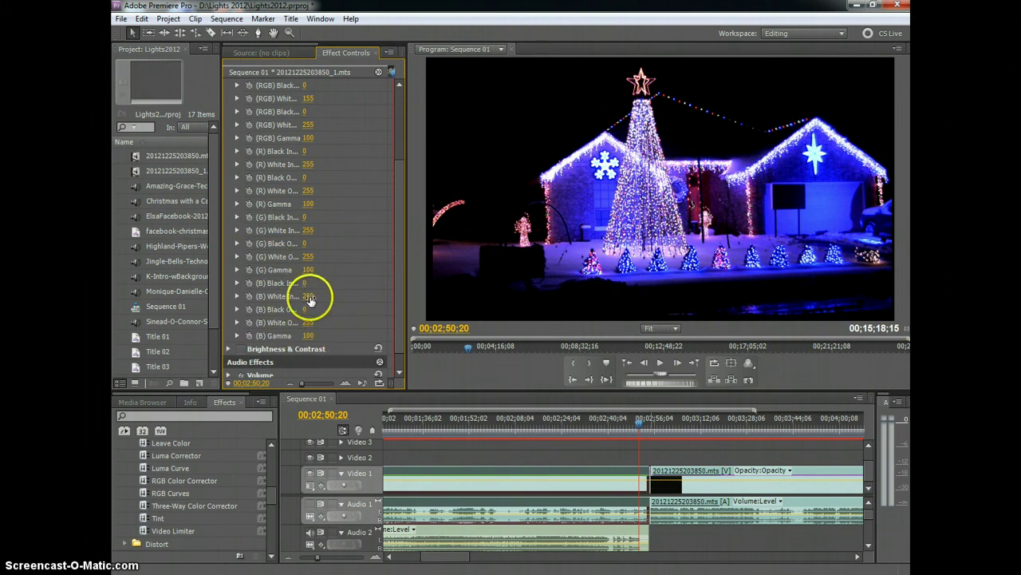
- Lower the blue White Input Level to 137 in the Levels effect and turn the effect off
left_click_drag(310, 298, 253, 292)
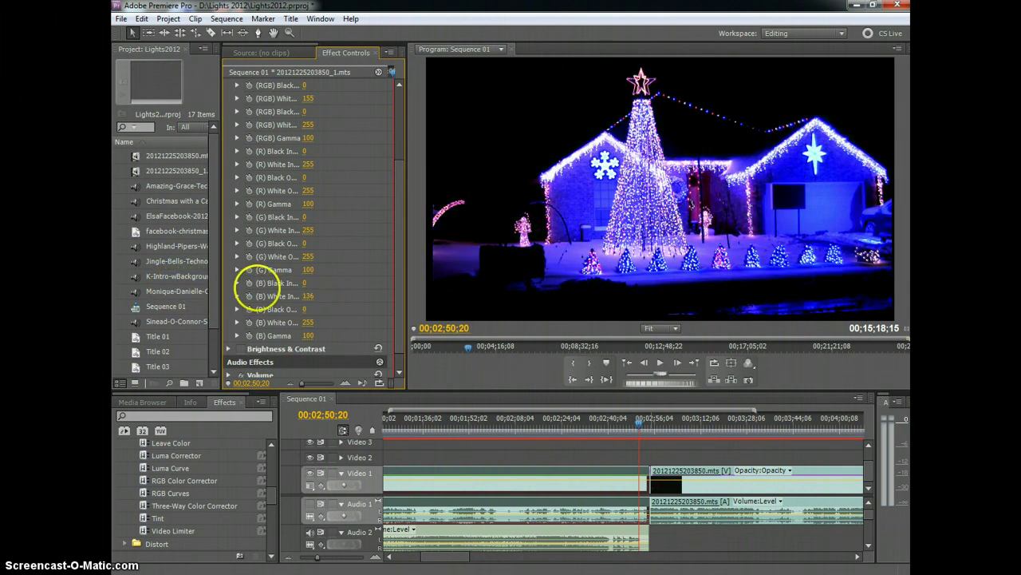
left_click_drag(404, 189, 401, 119)
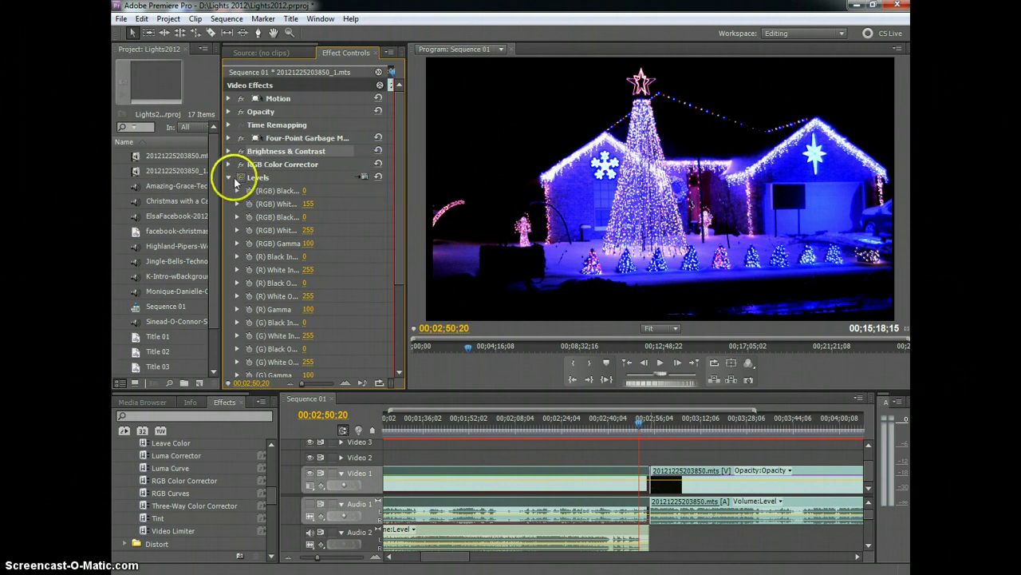
scroll(399, 192, "down", 1)
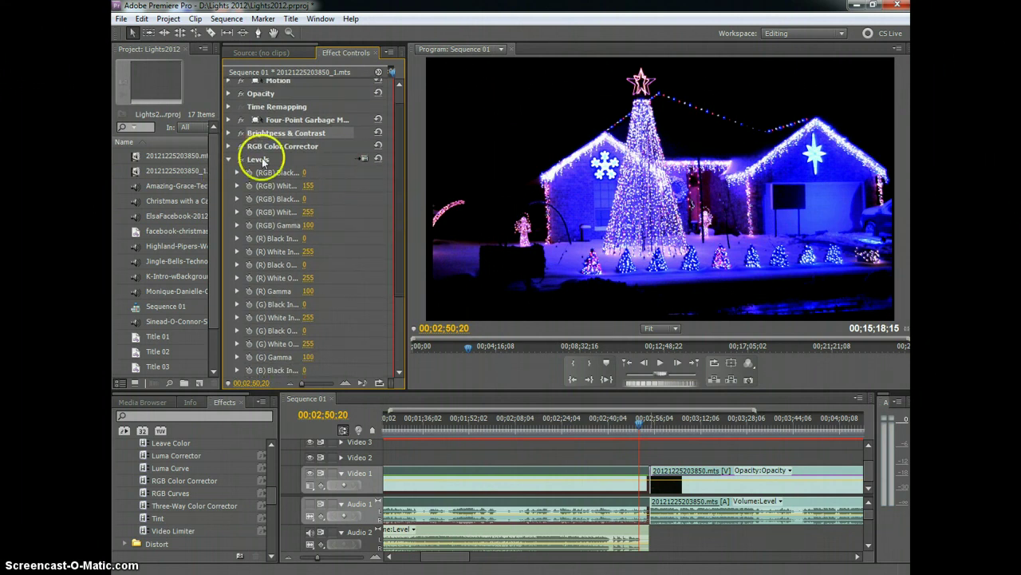
left_click(241, 159)
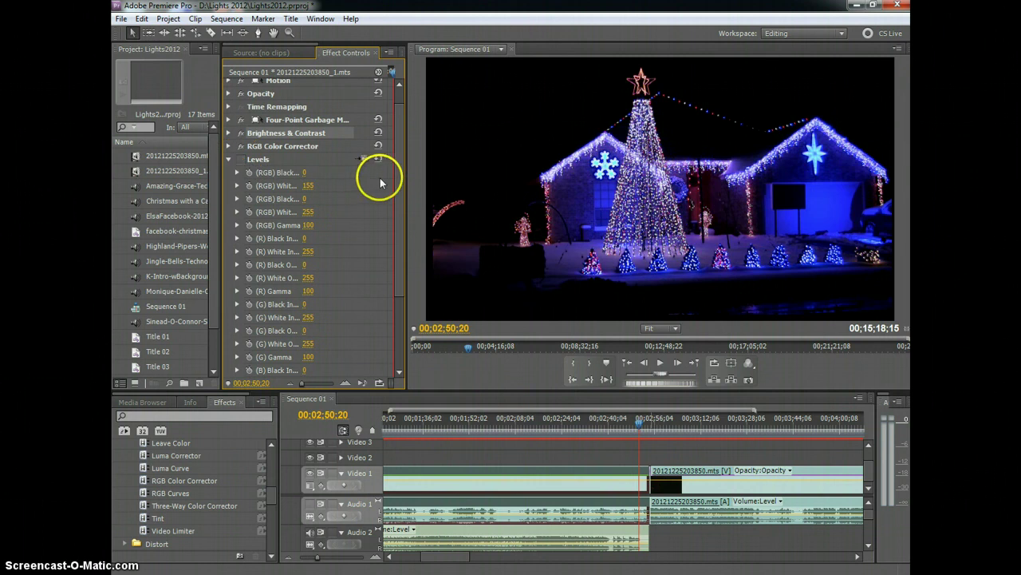
- Cut the Levels effect from the clip's video effects
scroll(399, 171, "down", 1)
scroll(399, 178, "down", 2)
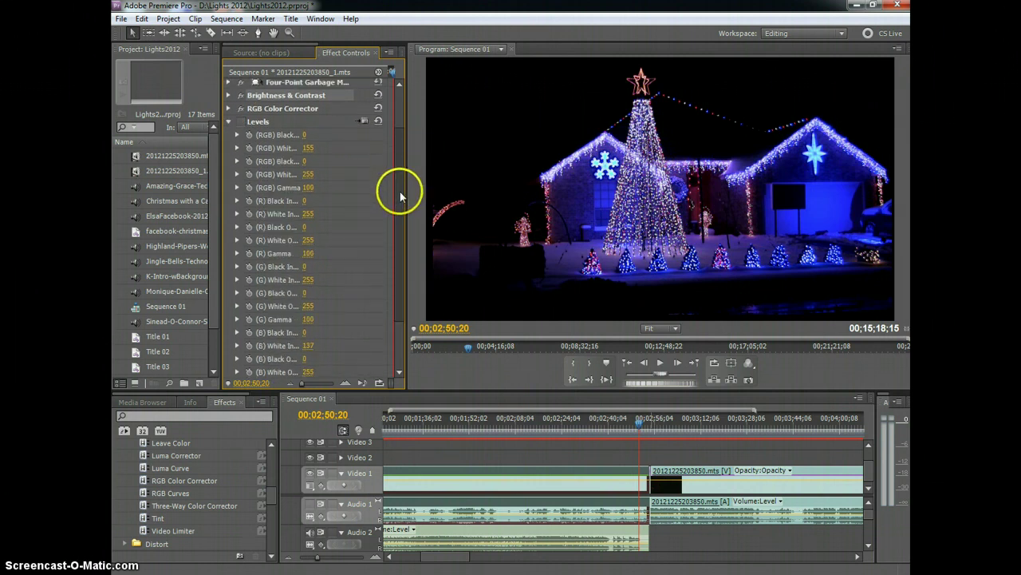
scroll(400, 191, "up", 3)
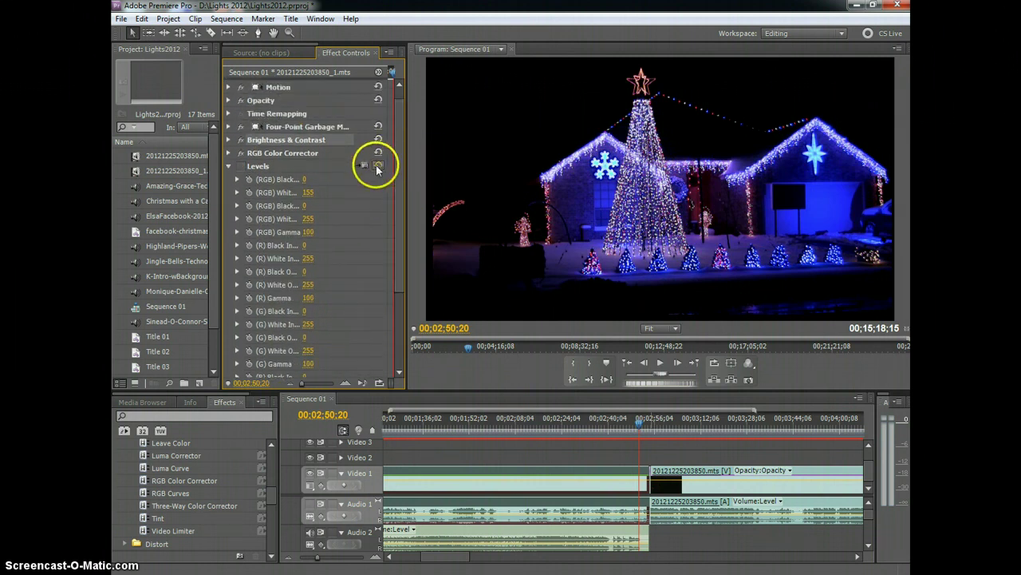
right_click(268, 167)
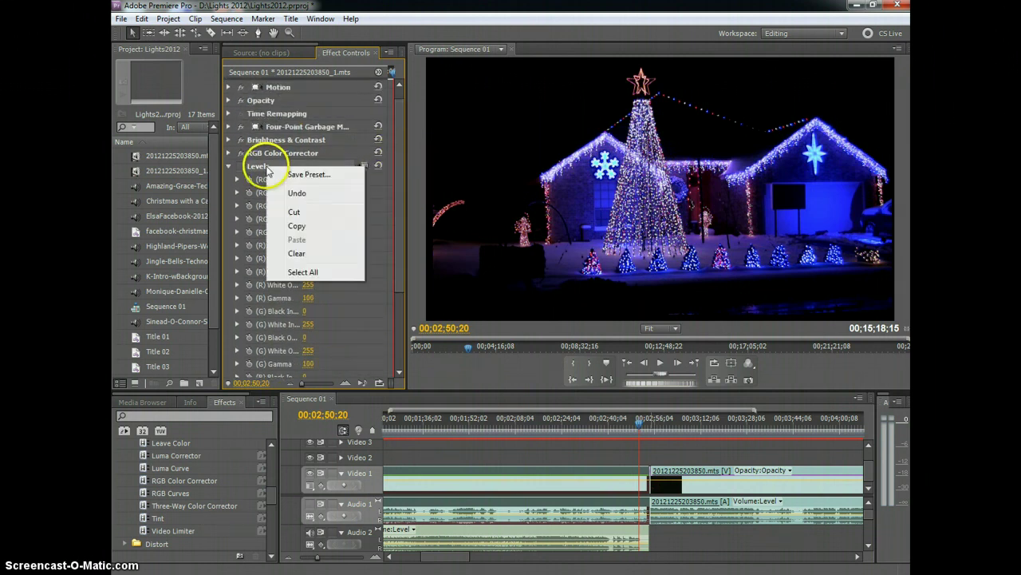
left_click(296, 212)
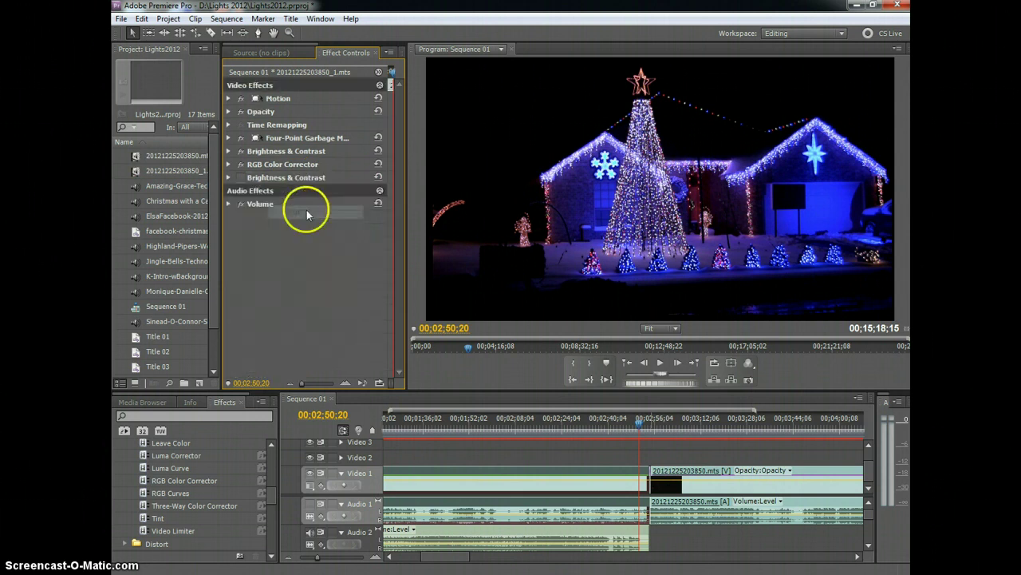
right_click(257, 244)
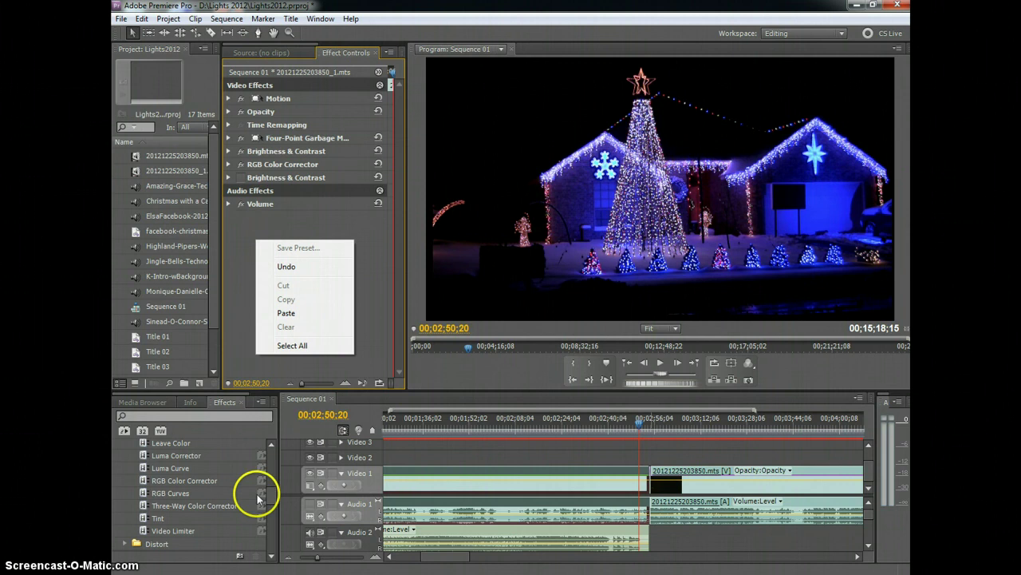
left_click_drag(269, 488, 273, 445)
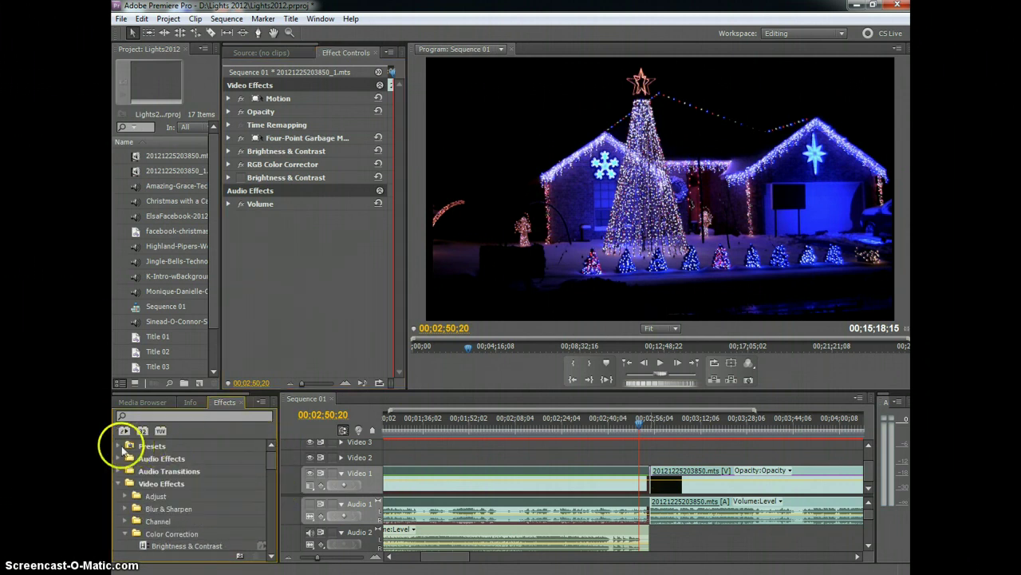
left_click(121, 446)
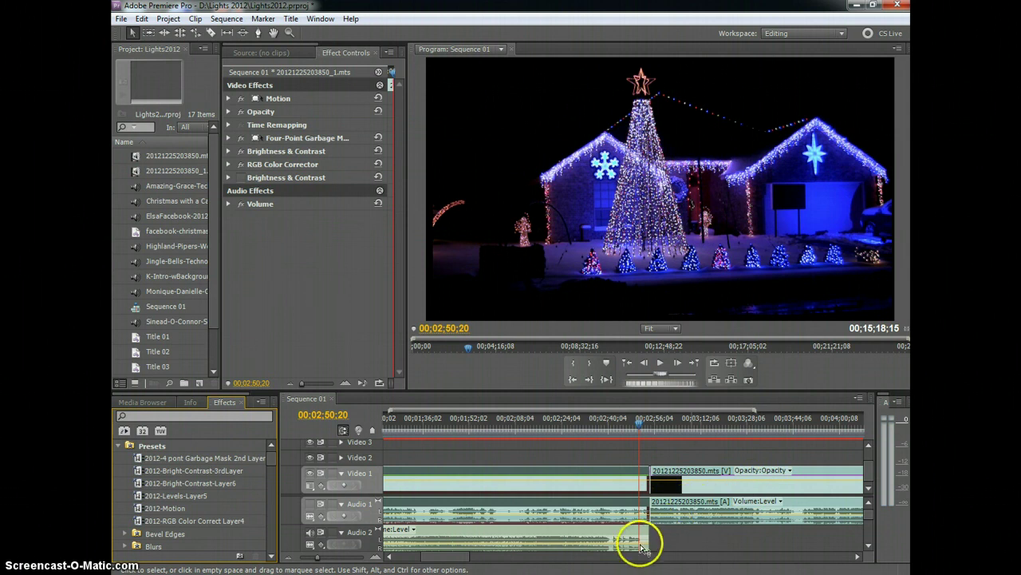
left_click_drag(445, 554, 417, 553)
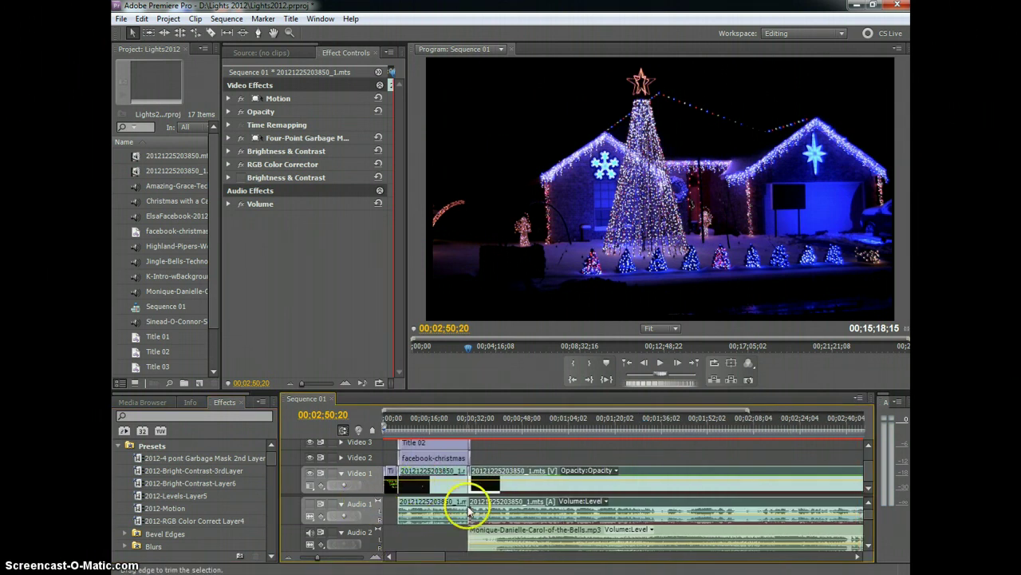
left_click(519, 503)
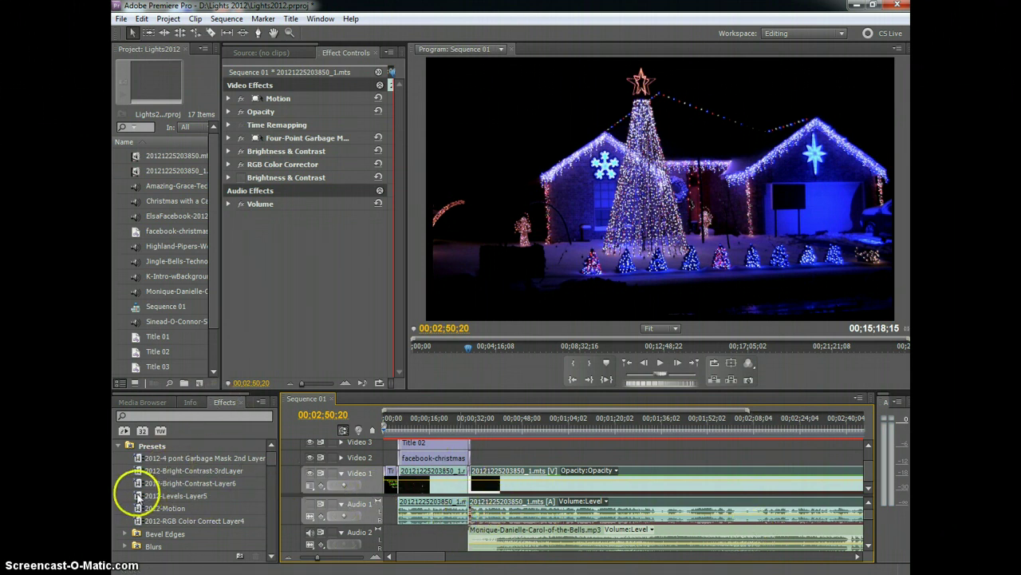
left_click_drag(138, 496, 242, 172)
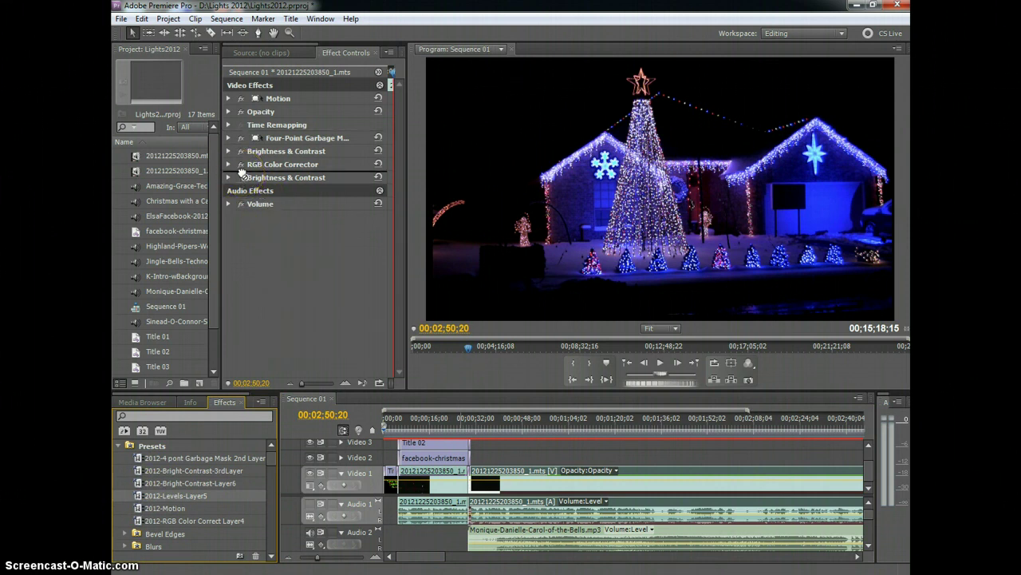
left_click_drag(244, 177, 244, 176)
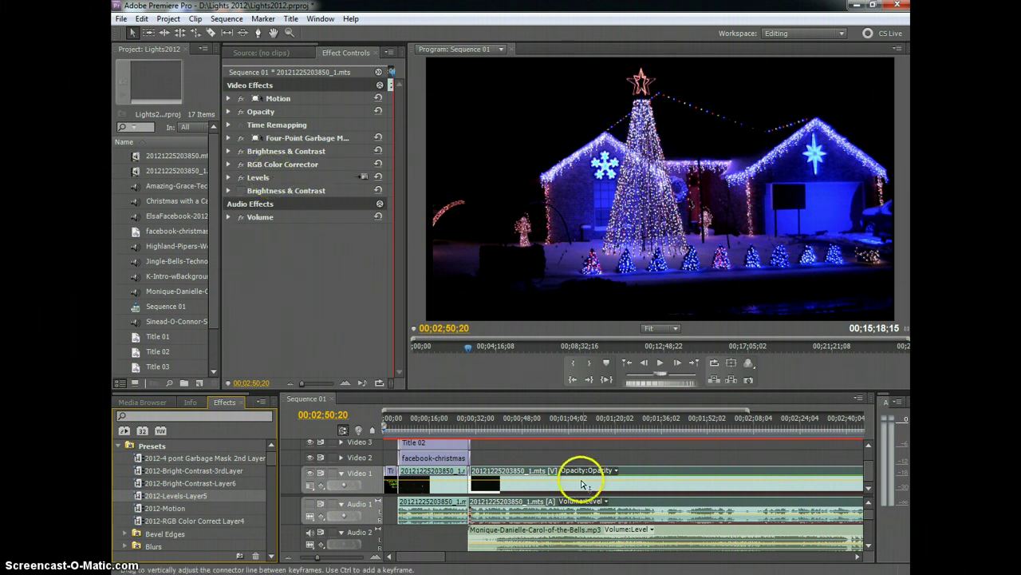
- Inspect the effects on the following clip, 20121225203850.mts, collapsing its Motion and both Brightness & Contrast settings
scroll(425, 551, "down", 5)
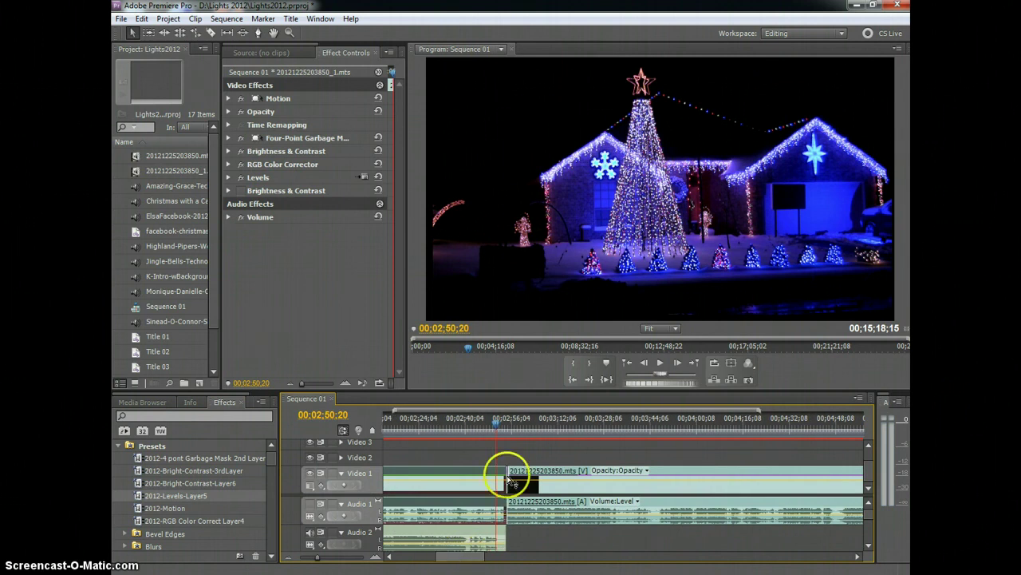
left_click(682, 475)
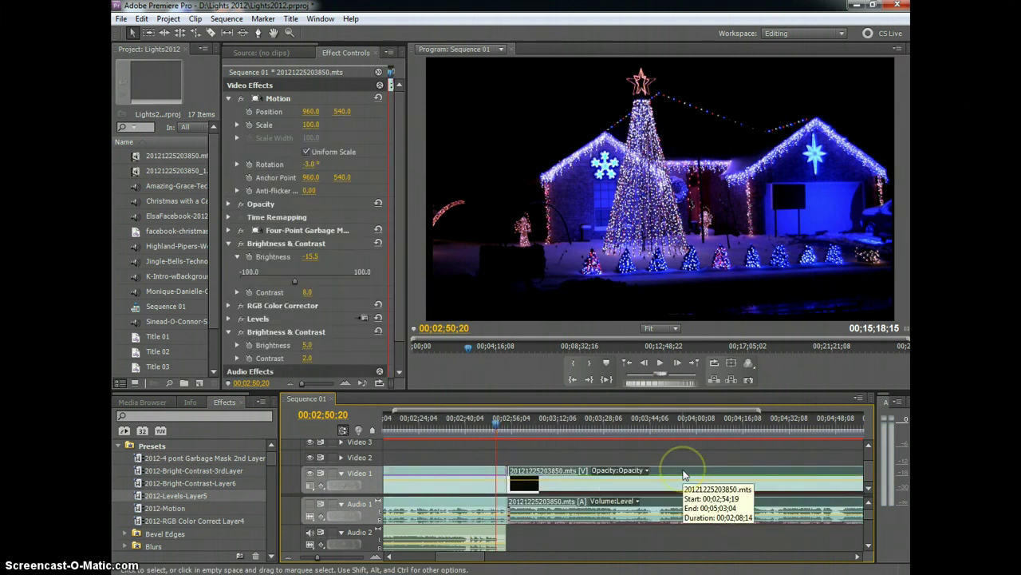
left_click(229, 99)
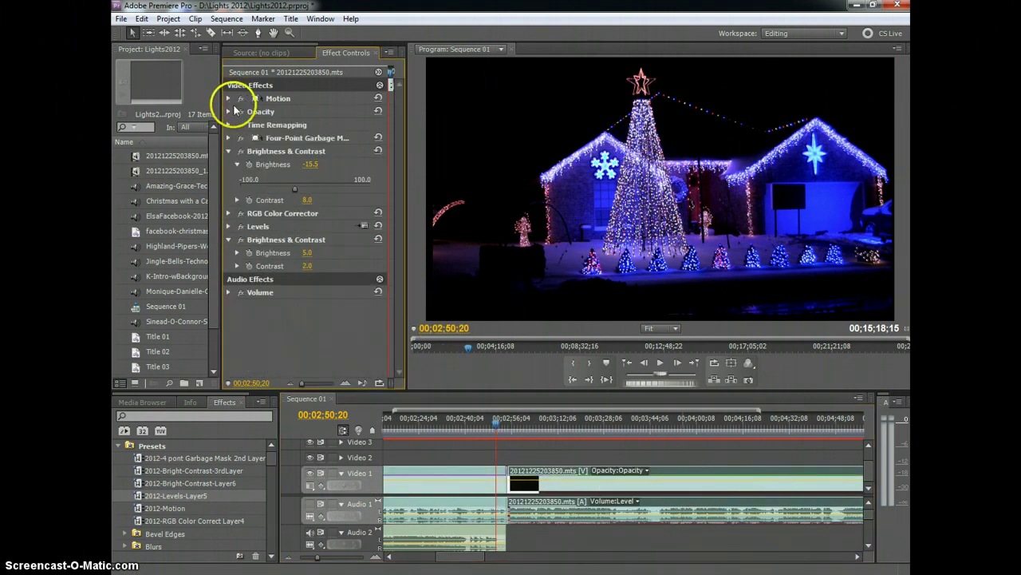
left_click(229, 151)
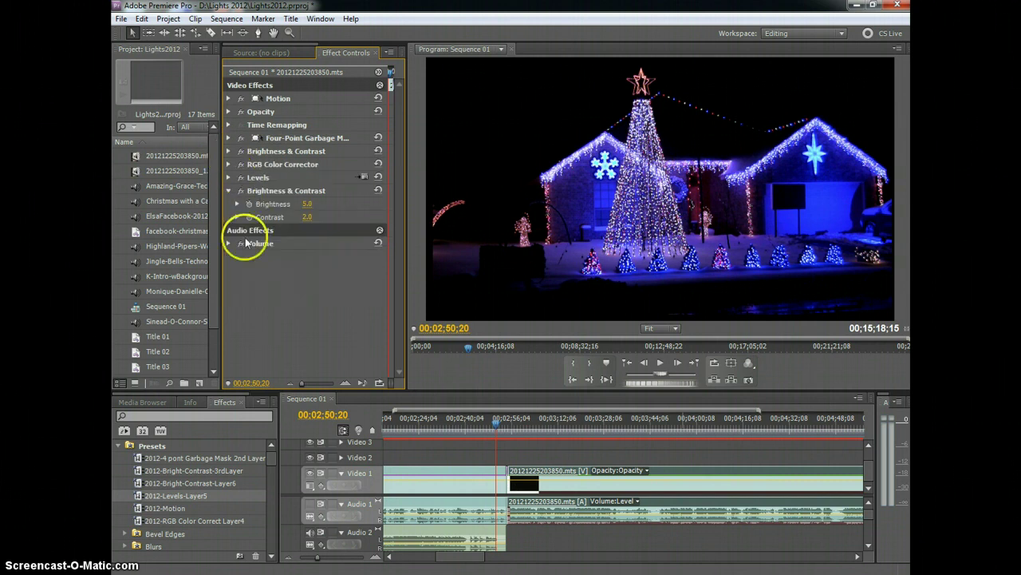
left_click(229, 191)
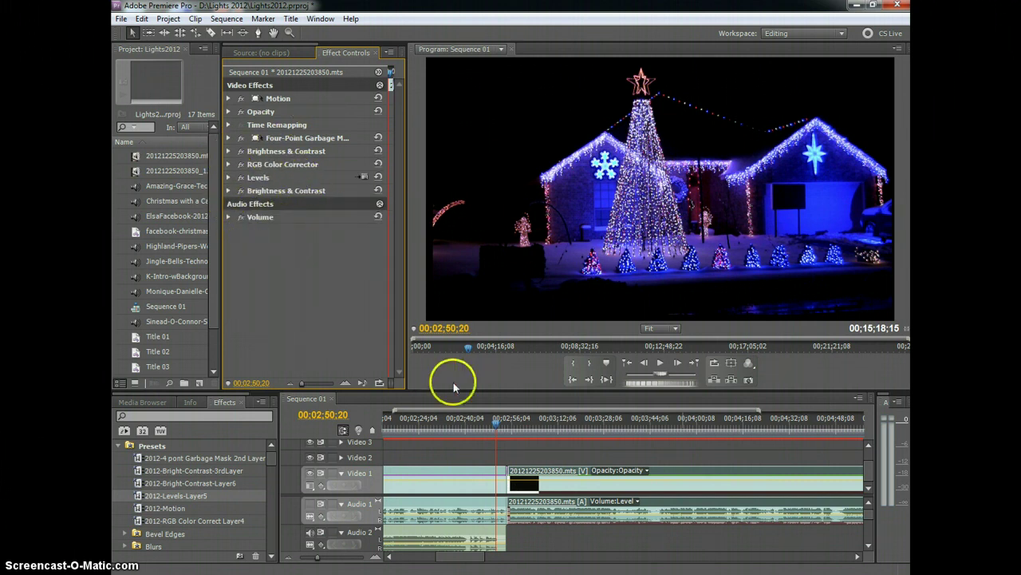
left_click(458, 468)
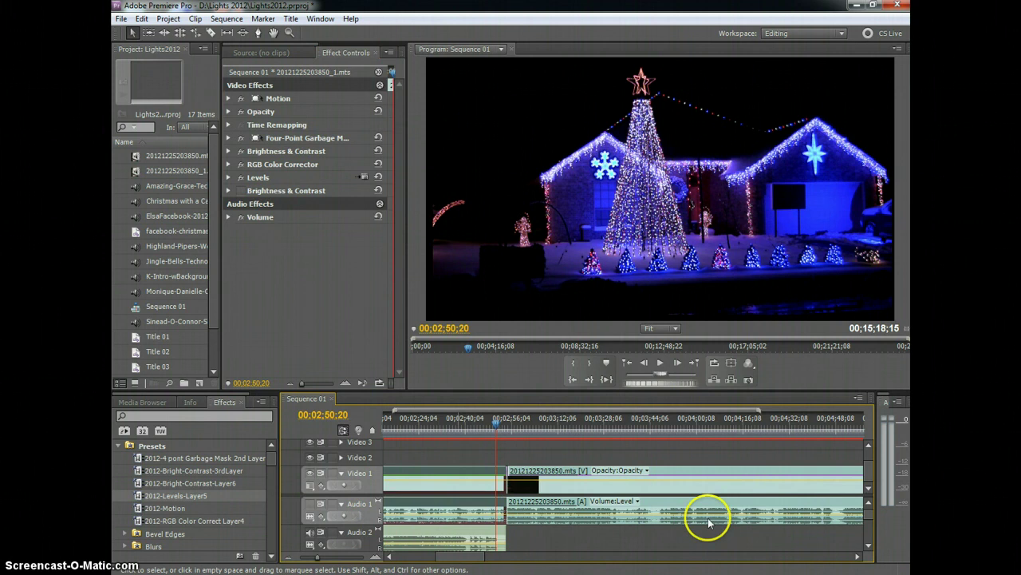
left_click(229, 190)
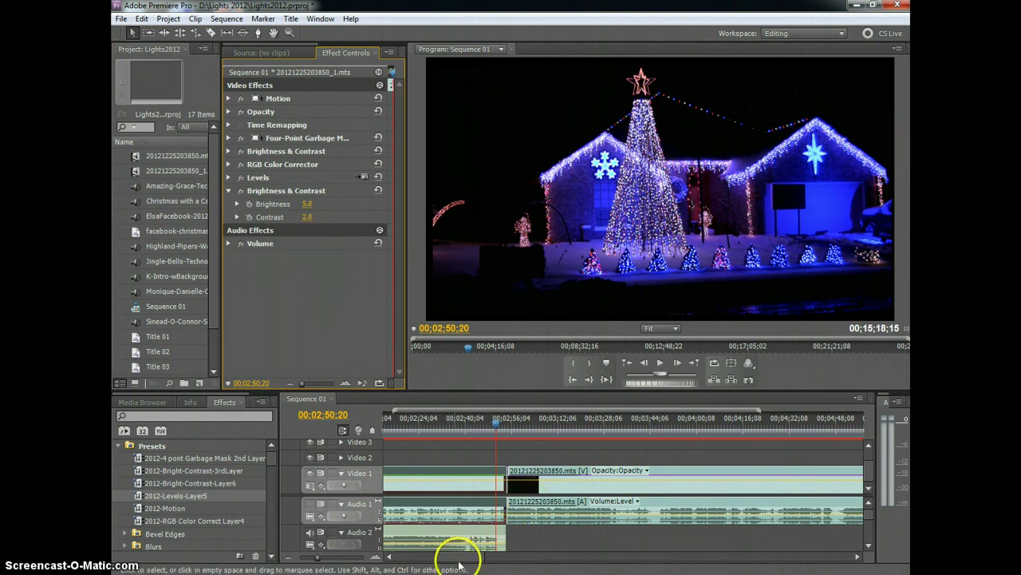
scroll(459, 550, "down", 2)
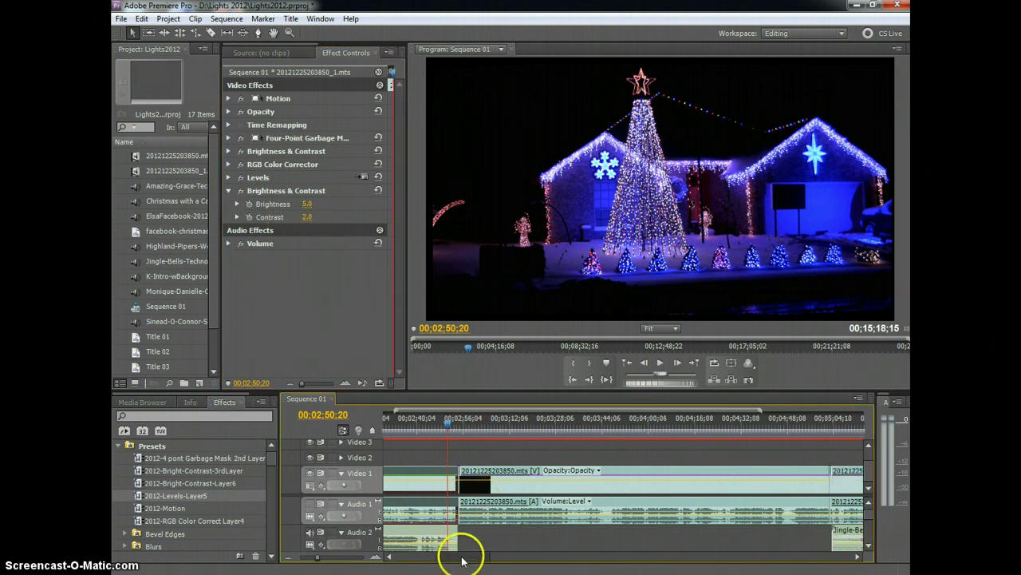
- Preview the processed picture of clip 20121225203850.mts at 00;03;13;02, and scrub through it to 00;04;34;05
left_click(469, 422)
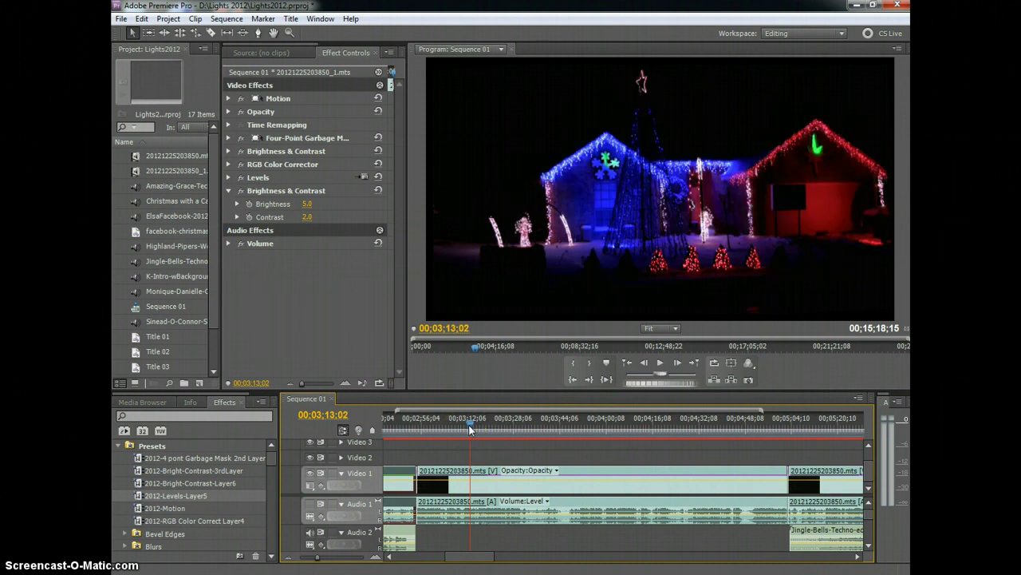
left_click(481, 428)
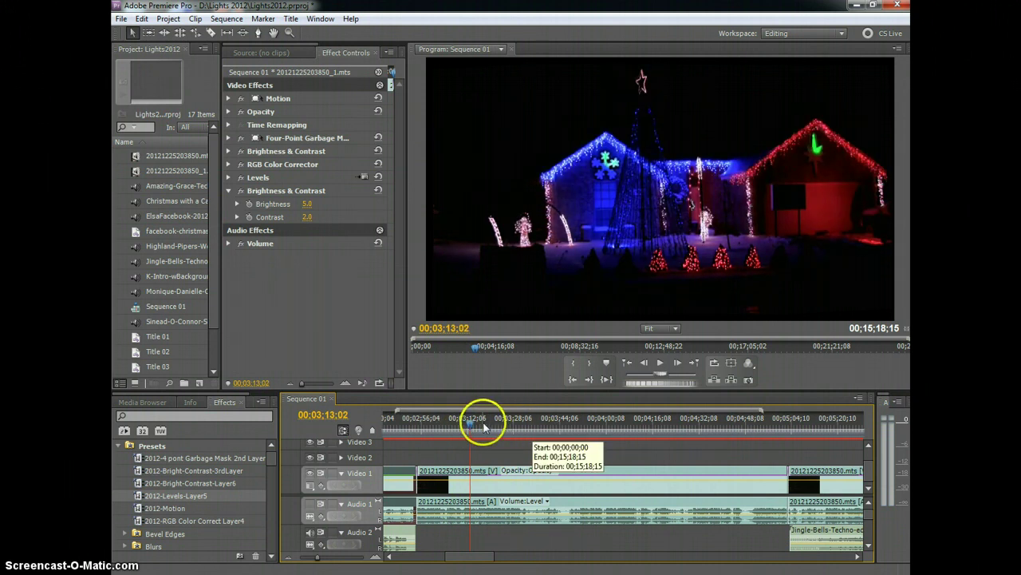
left_click_drag(483, 428, 705, 438)
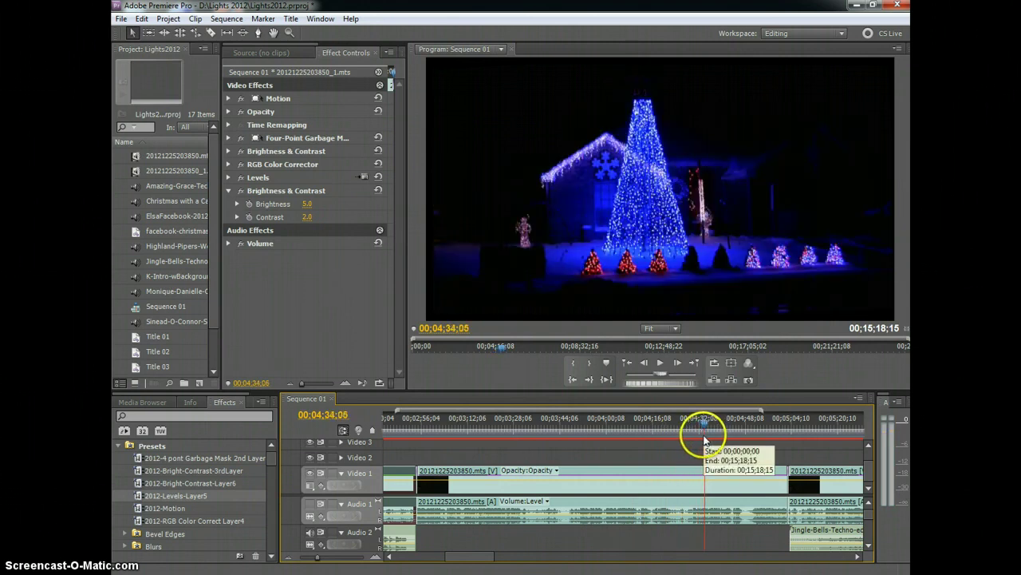
- Preview the end of the second-to-last clip on Video 1, playing it briefly and returning the playhead to 00;14;27;18
left_click_drag(471, 554, 648, 561)
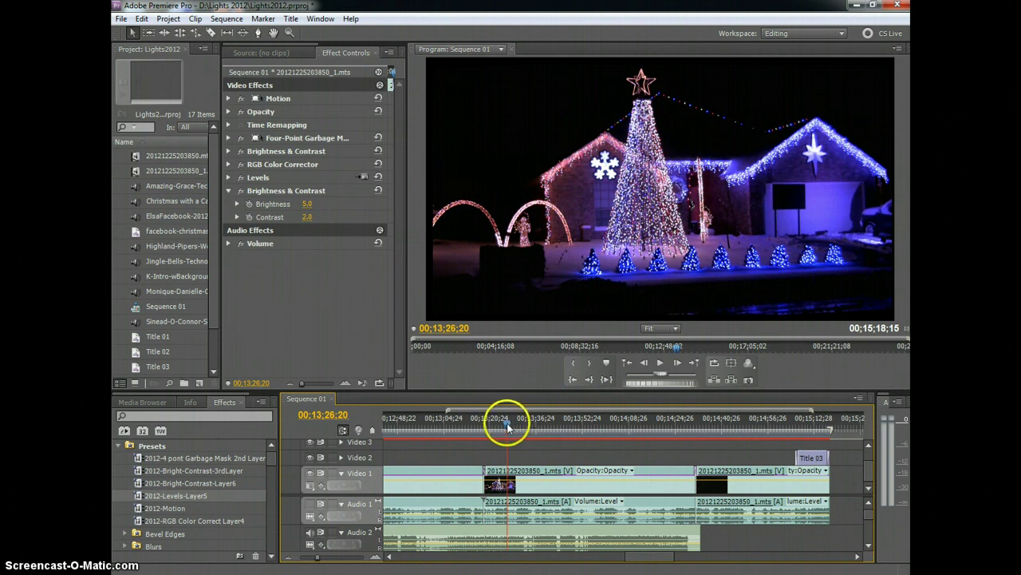
left_click_drag(508, 428, 646, 434)
left_click(660, 363)
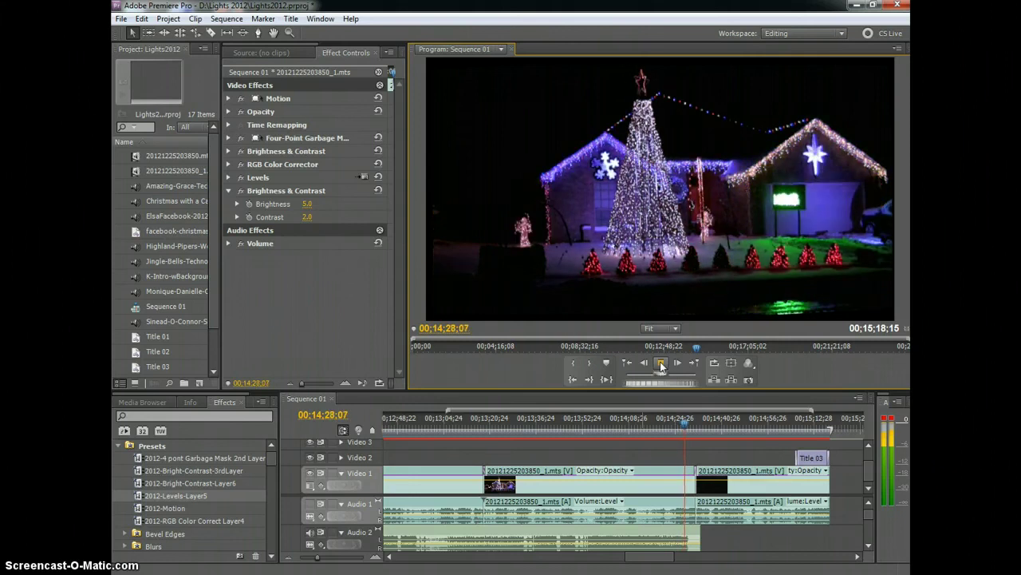
left_click(661, 364)
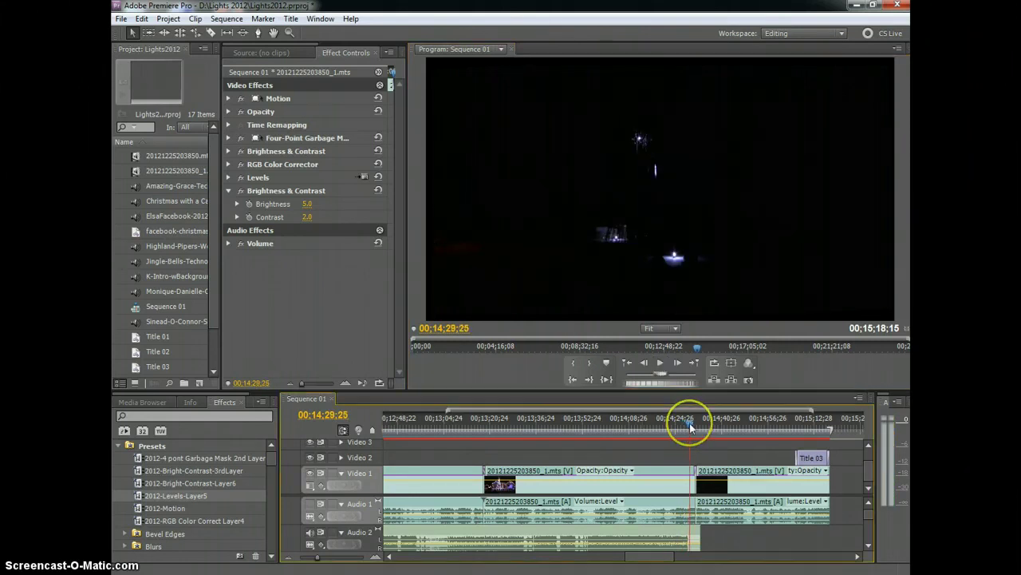
left_click_drag(689, 429, 683, 429)
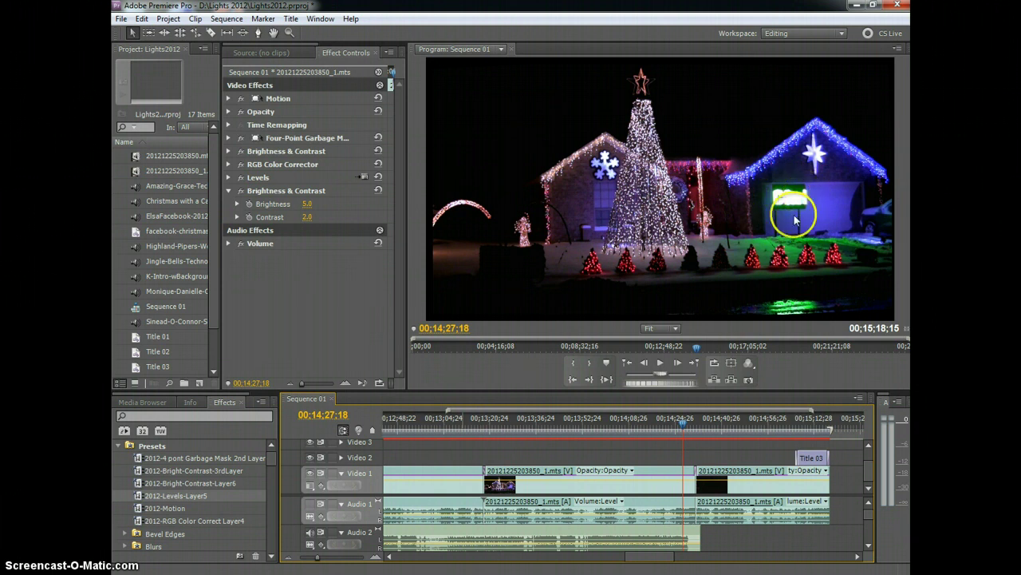
- Scrub through the last clip on Video 1 and park the playhead at 00;14;41;27
left_click(717, 423)
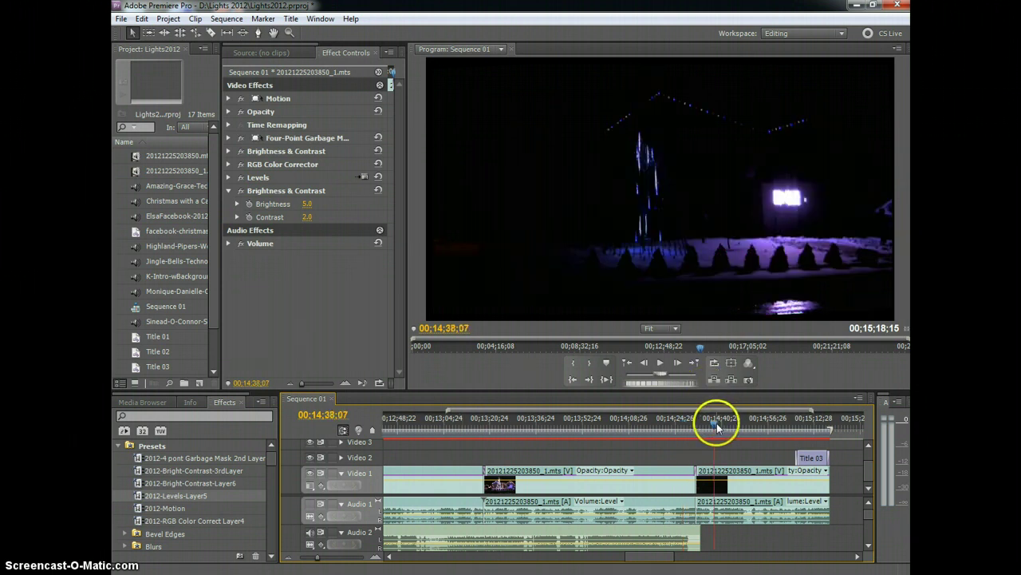
left_click_drag(715, 427, 727, 429)
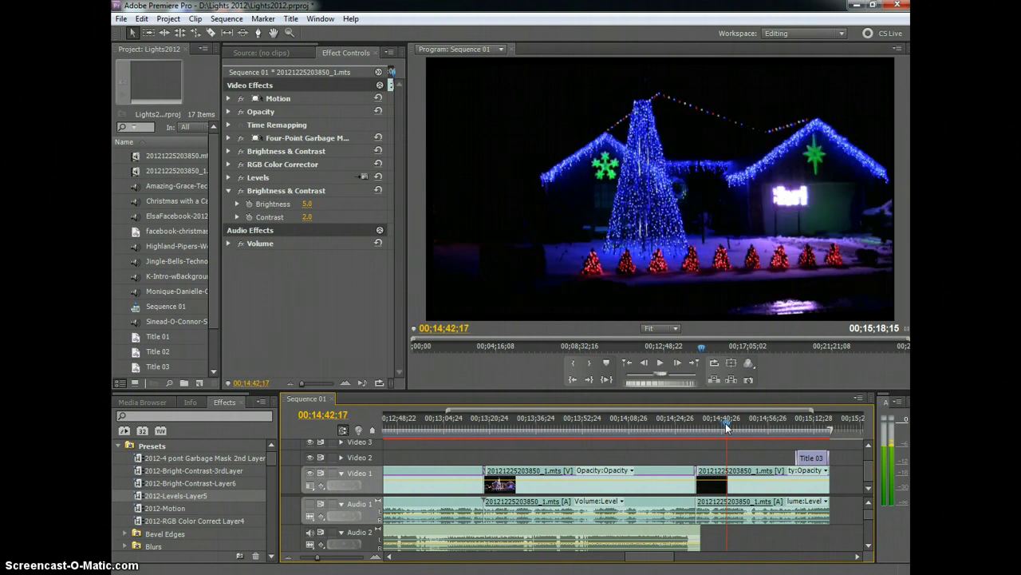
left_click_drag(727, 428, 725, 429)
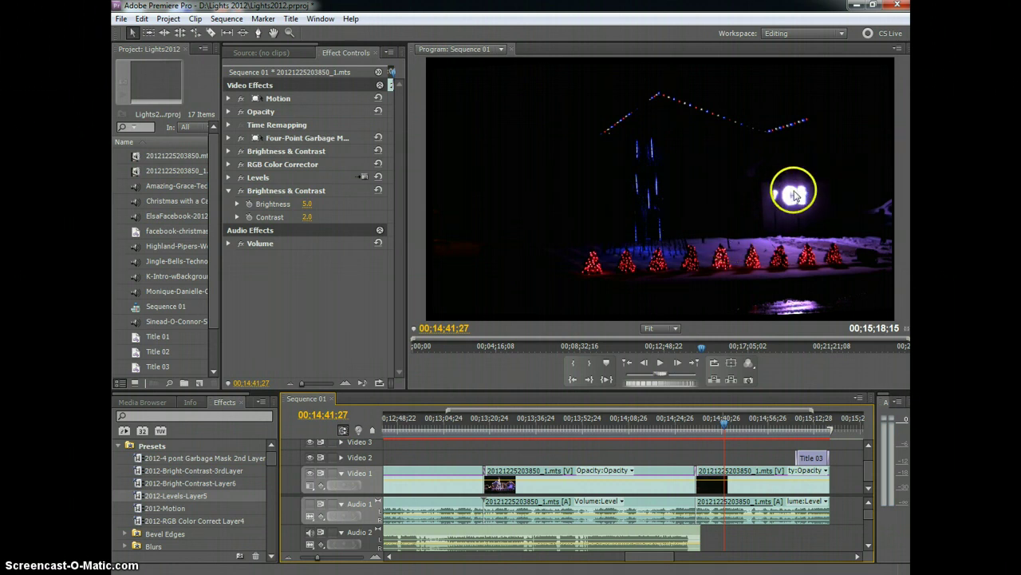
- Disable both Brightness & Contrast effects, the RGB Color Corrector and Levels on the currently loaded clip
left_click(241, 111)
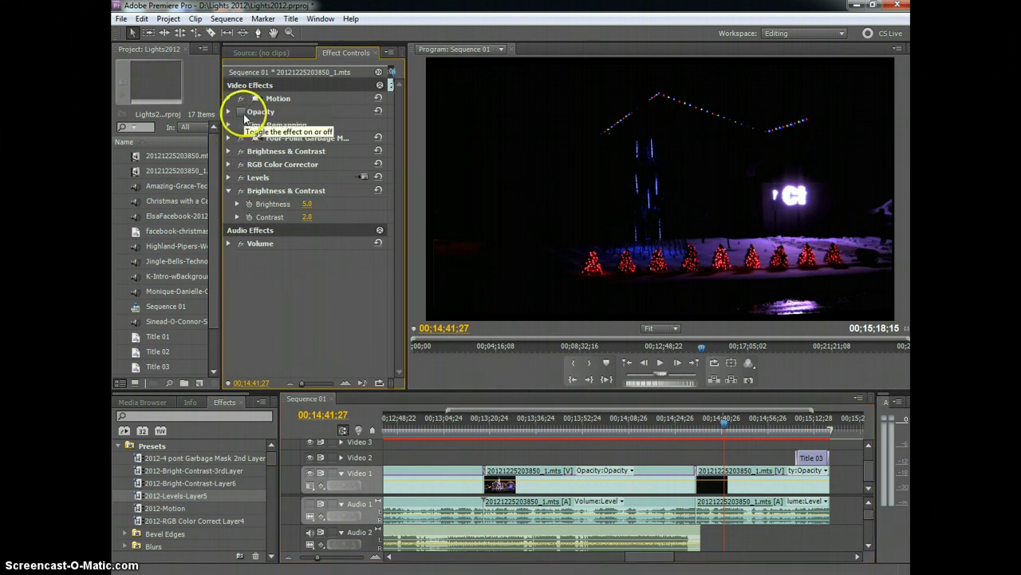
left_click(241, 138)
left_click(241, 165)
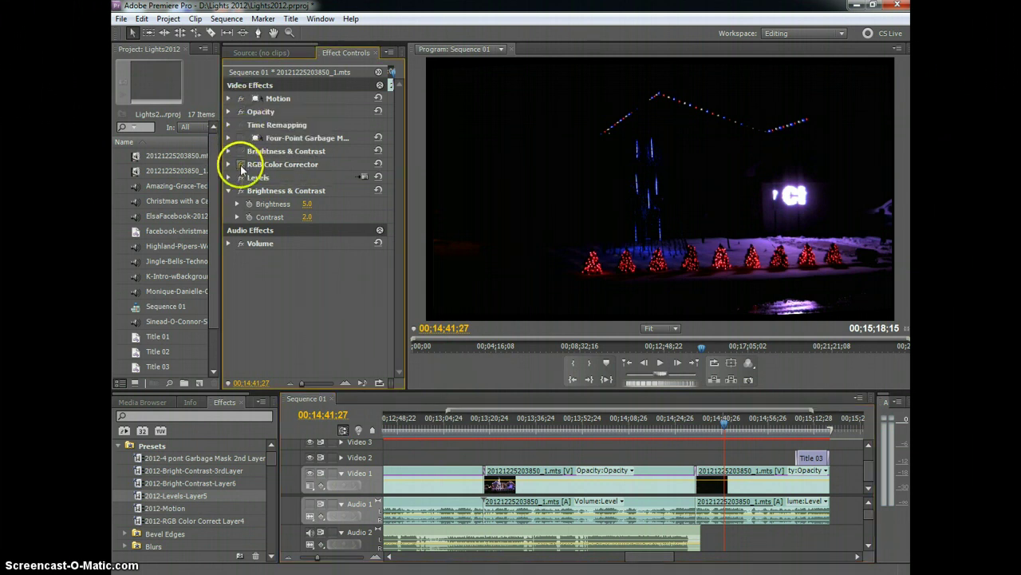
left_click(241, 139)
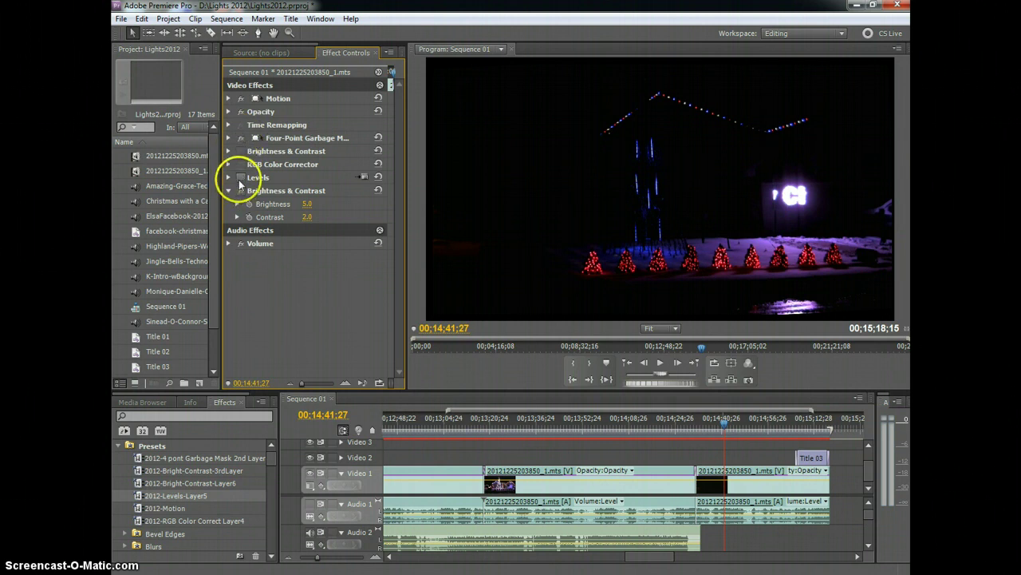
left_click(241, 177)
left_click(241, 191)
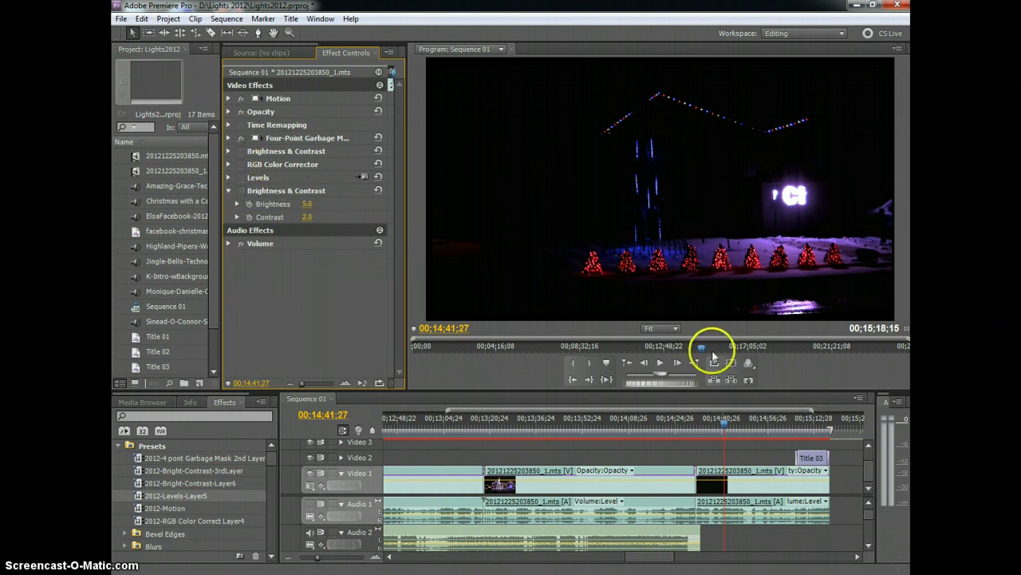
- Select the last clip on Video 1 and disable its two Brightness & Contrast effects, RGB Color Corrector and Levels
left_click(742, 471)
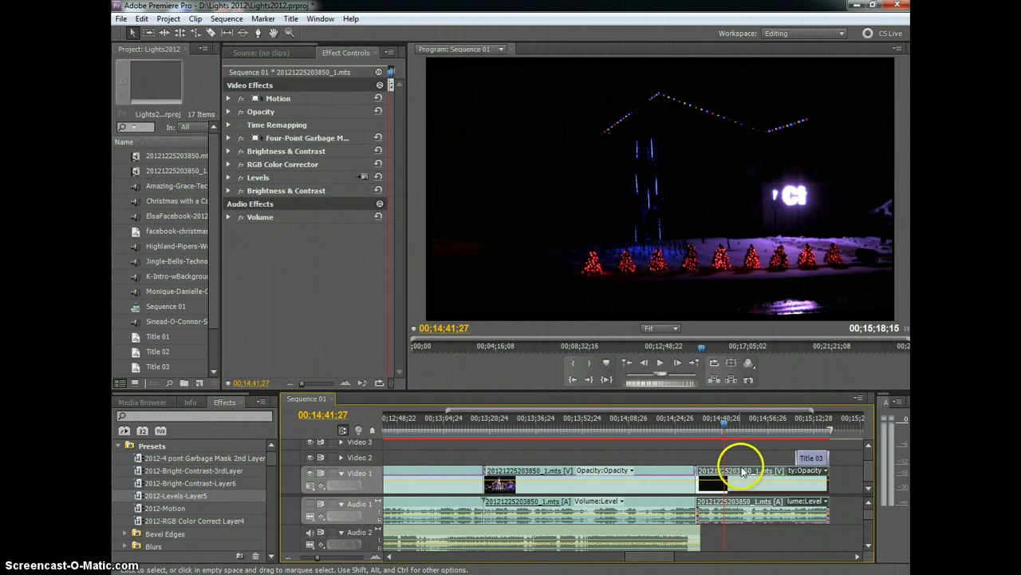
left_click(241, 138)
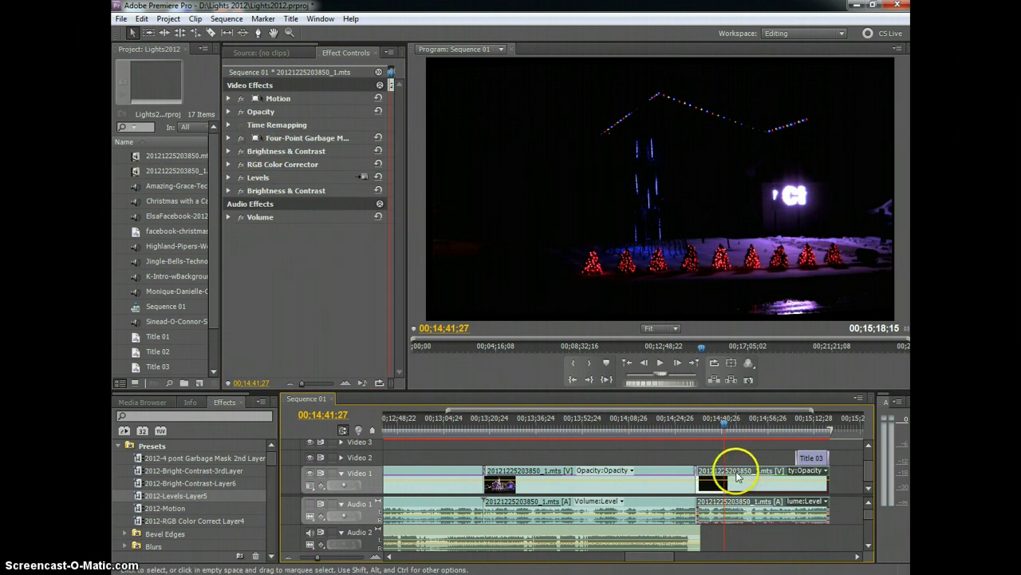
left_click(240, 174)
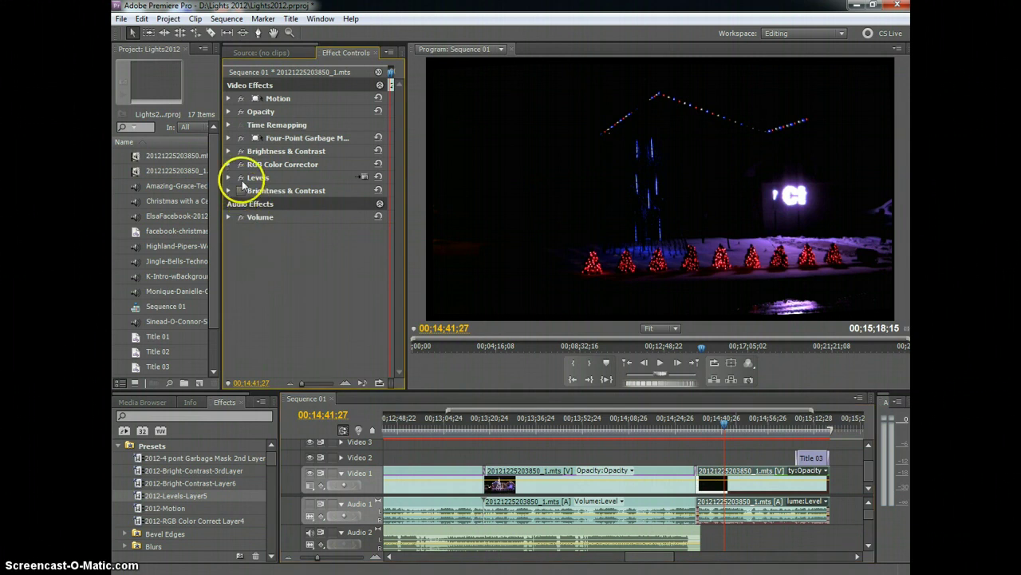
left_click(240, 164)
left_click(240, 151)
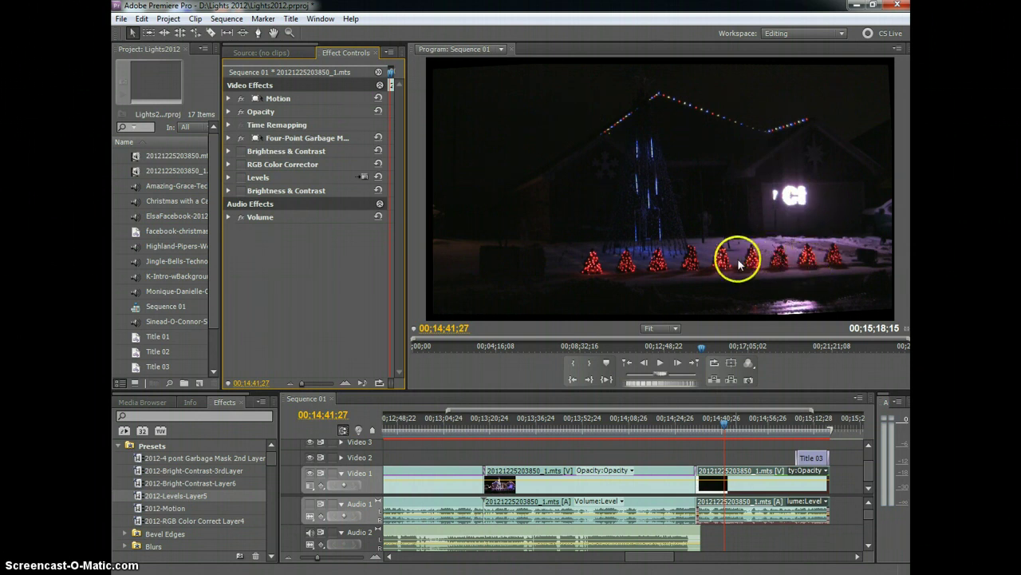
- Magnify the program preview to 100% and examine the small red trees, the snow and the lit sign without effects
left_click(676, 330)
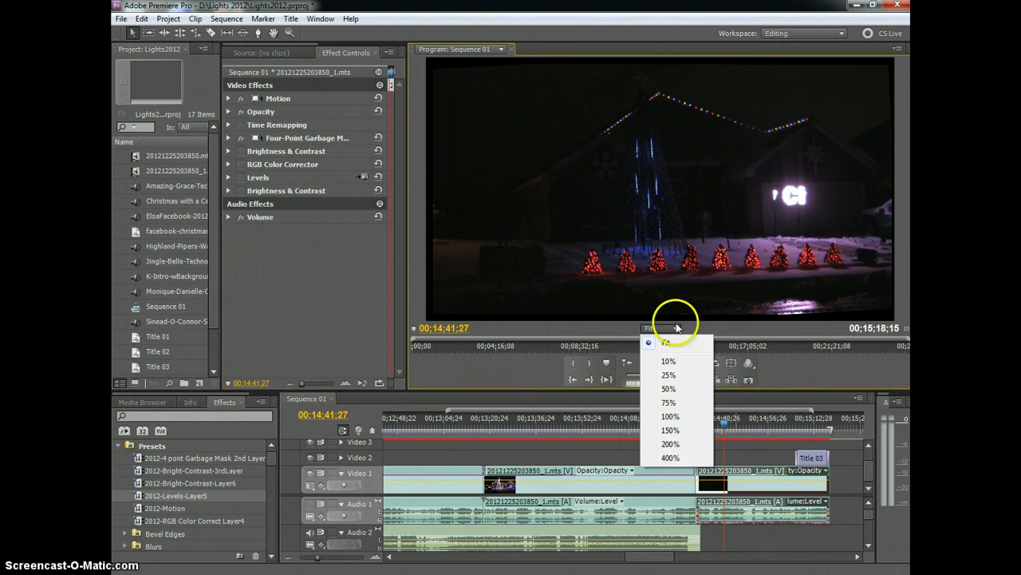
left_click(670, 417)
left_click_drag(907, 170, 910, 227)
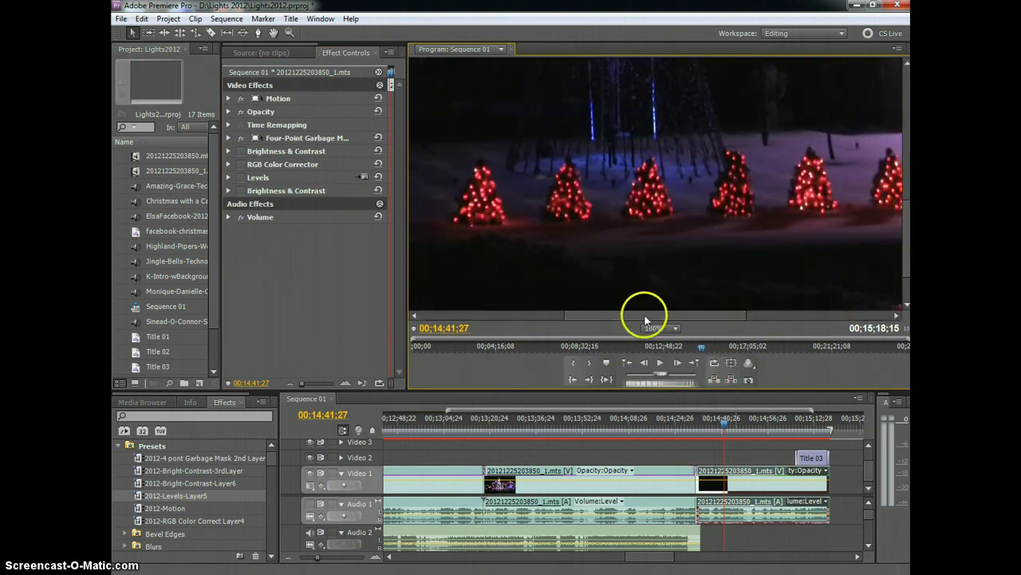
left_click_drag(645, 314, 772, 319)
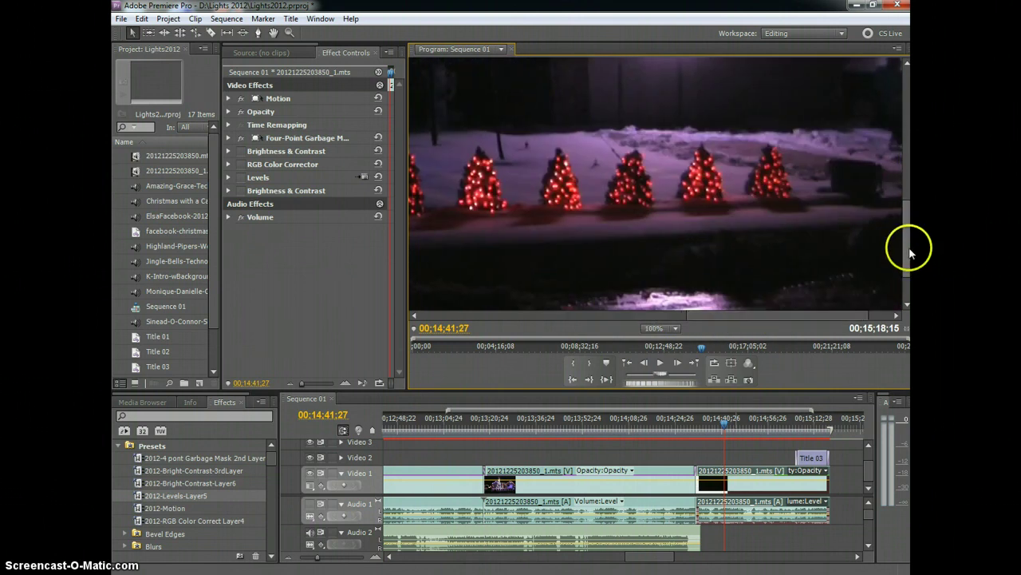
left_click_drag(907, 251, 908, 155)
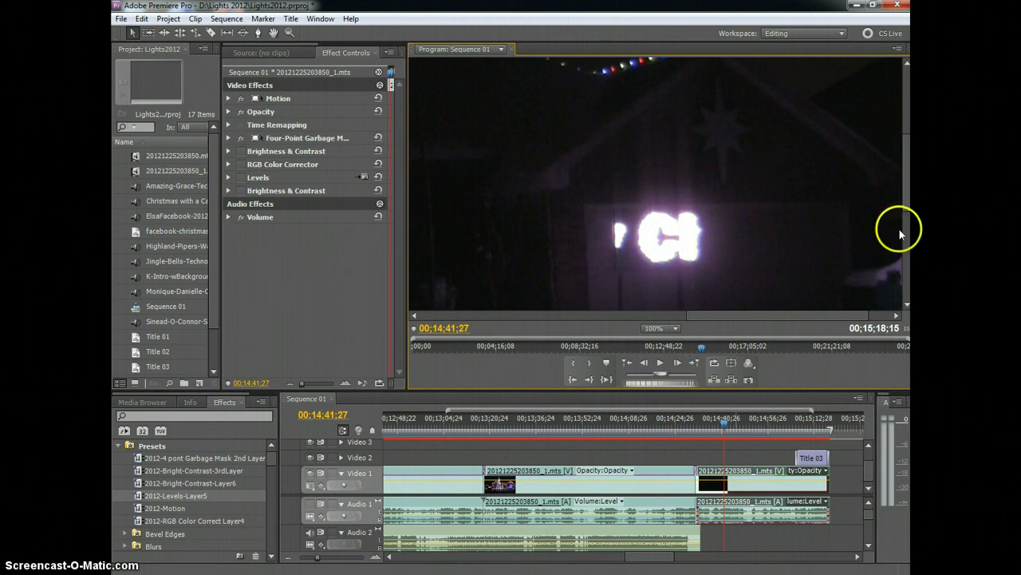
scroll(660, 183, "down", 1)
scroll(660, 183, "down", 5)
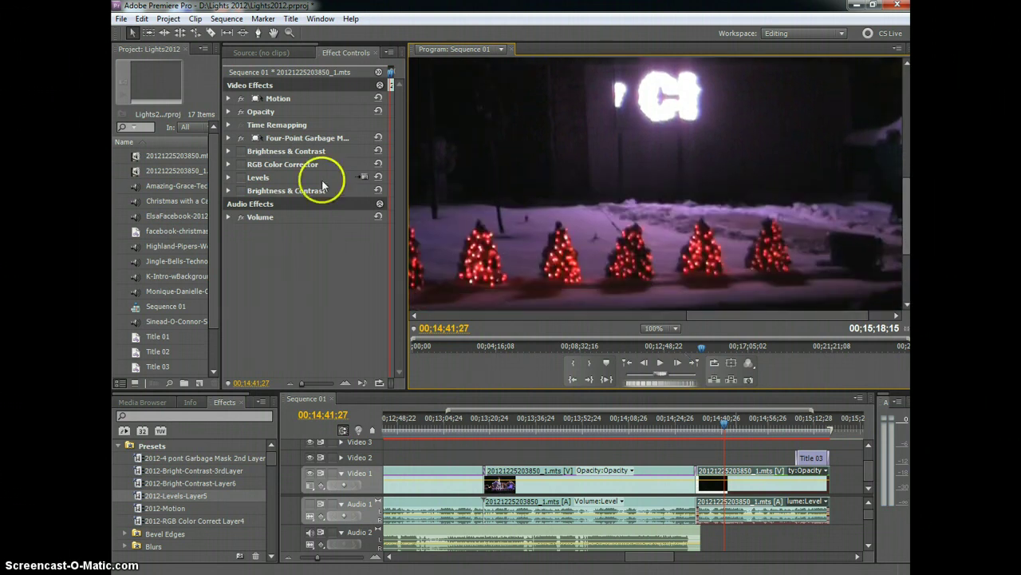
- Re-enable the last clip's Brightness & Contrast effects, RGB Color Corrector and Levels, examine the magnified picture, and restore the preview to Fit
left_click(241, 182)
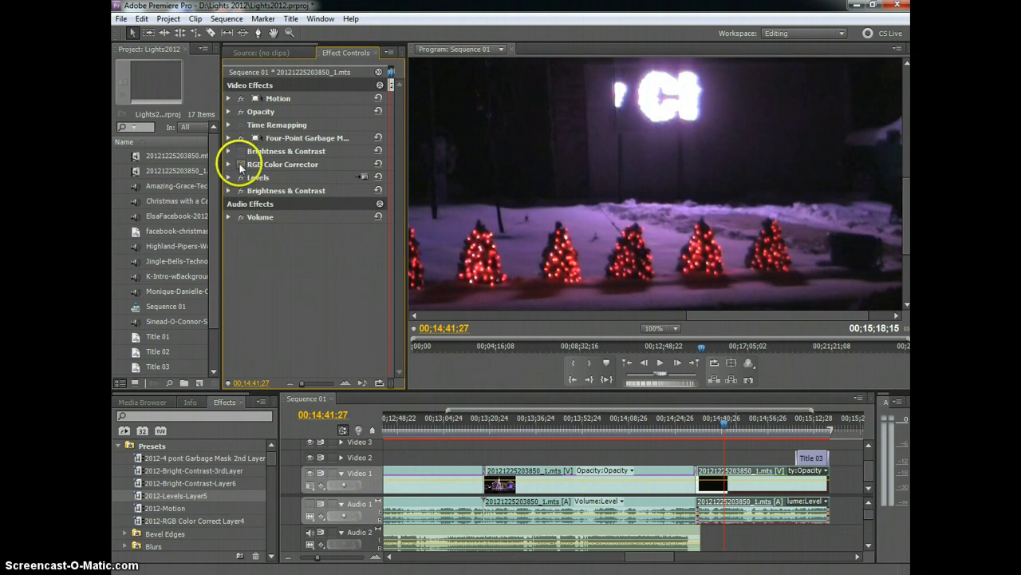
left_click(241, 138)
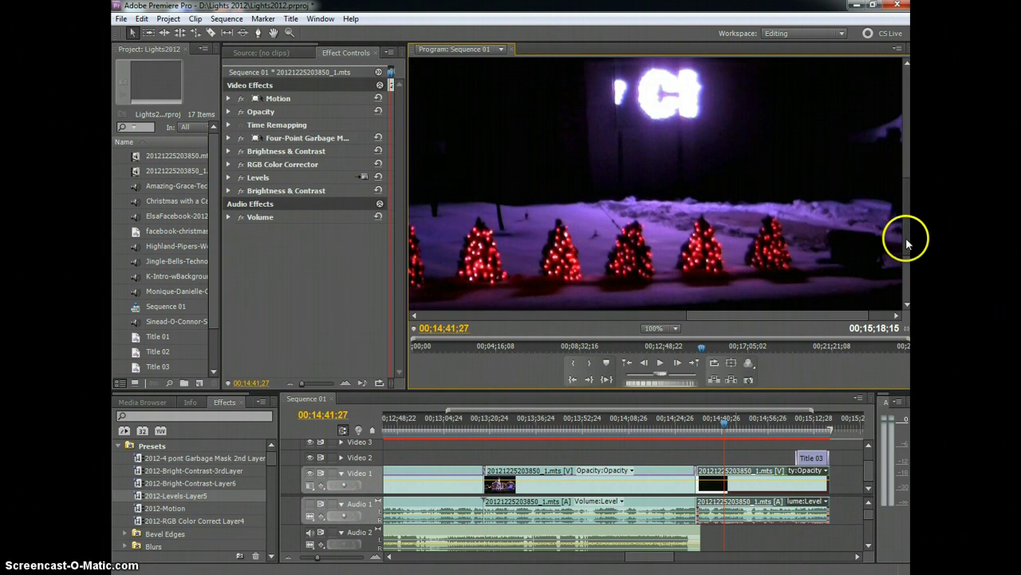
left_click_drag(725, 312, 595, 319)
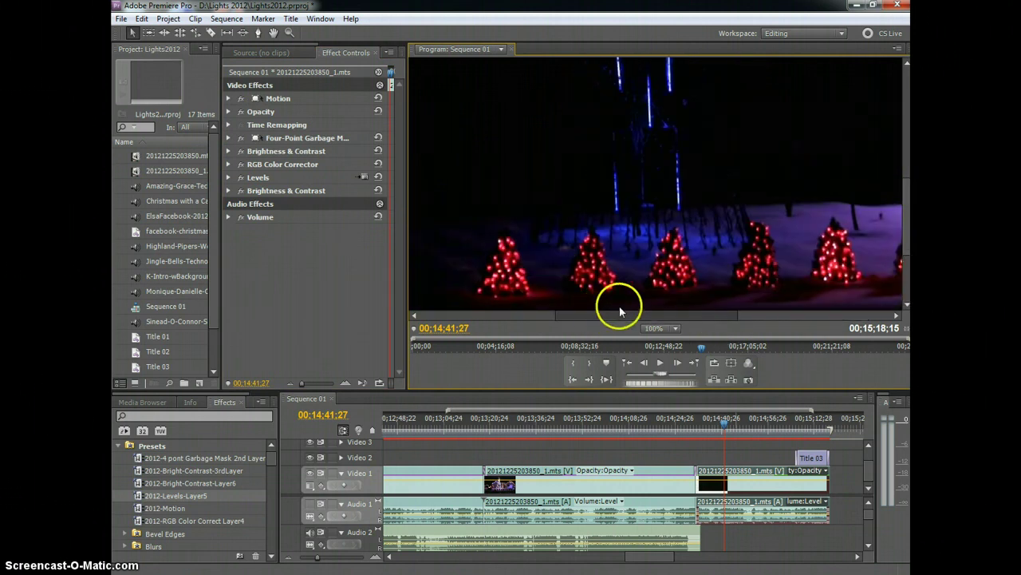
left_click(675, 328)
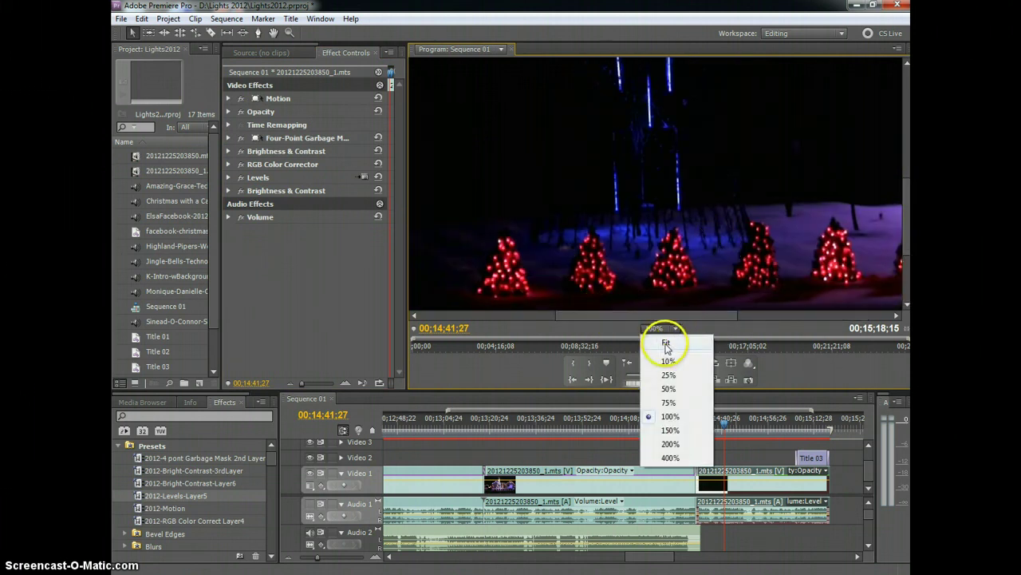
left_click(666, 342)
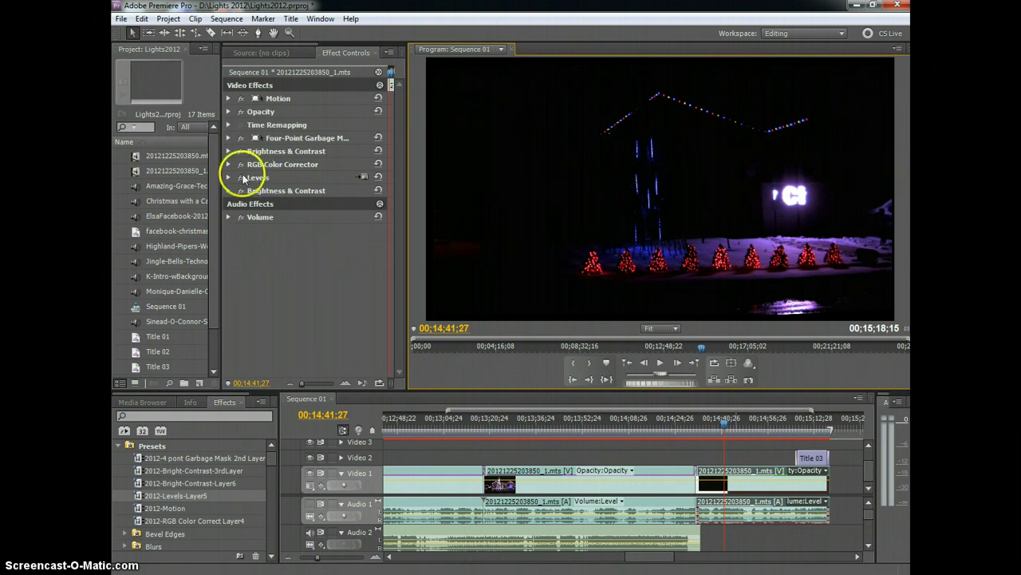
- Compare the picture with and without the first Brightness & Contrast effect, leaving that effect disabled
left_click(240, 151)
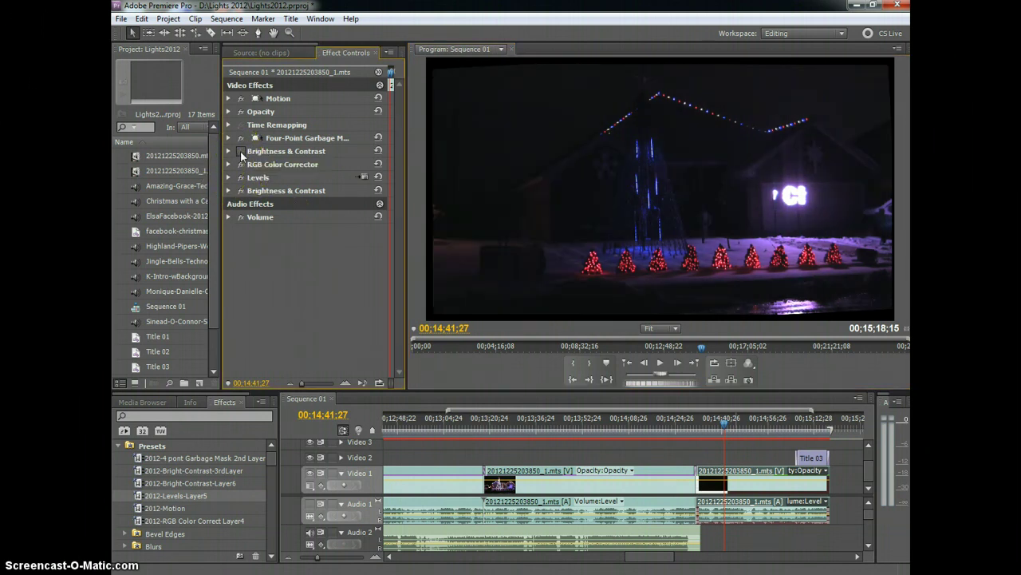
left_click(241, 151)
left_click(240, 151)
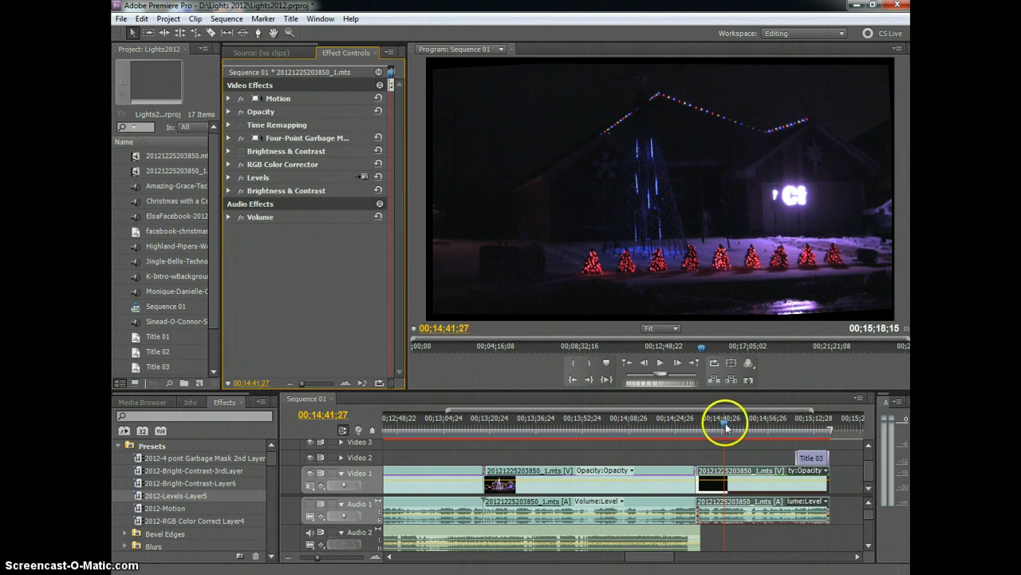
- Scrub the last clip to 00;14;52;22 and 00;14;54;14 to examine the picture without the first Brightness & Contrast effect
left_click_drag(726, 427, 760, 430)
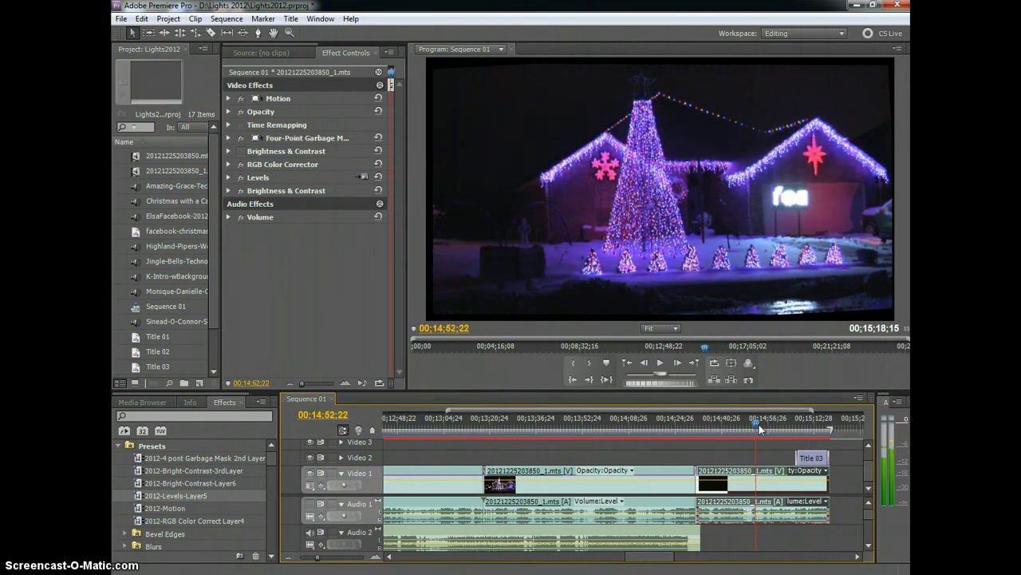
mouse_move(727, 328)
left_mouse_down()
mouse_move(659, 212)
mouse_move(778, 273)
mouse_move(820, 146)
left_mouse_up()
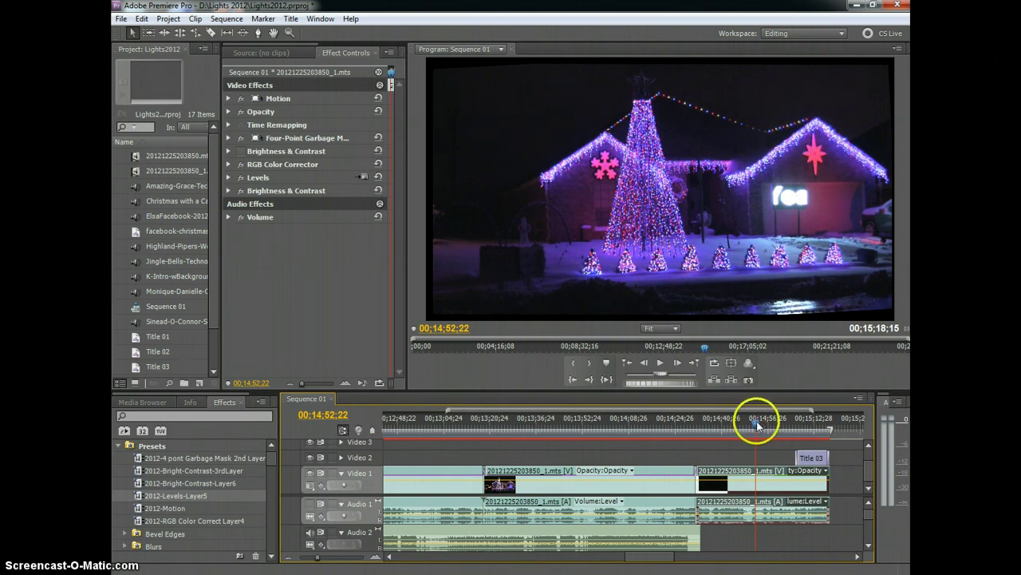
left_click_drag(758, 427, 763, 426)
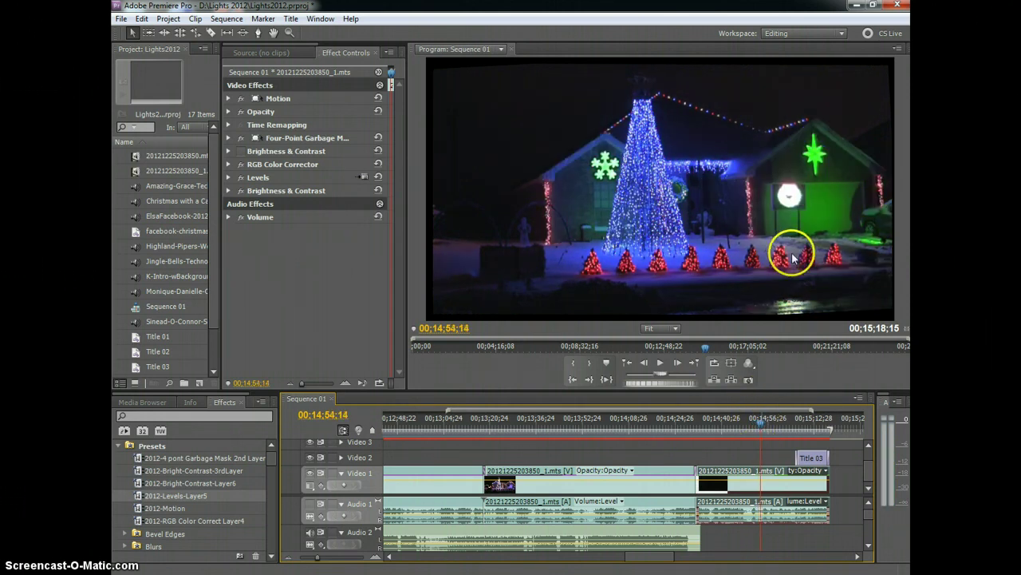